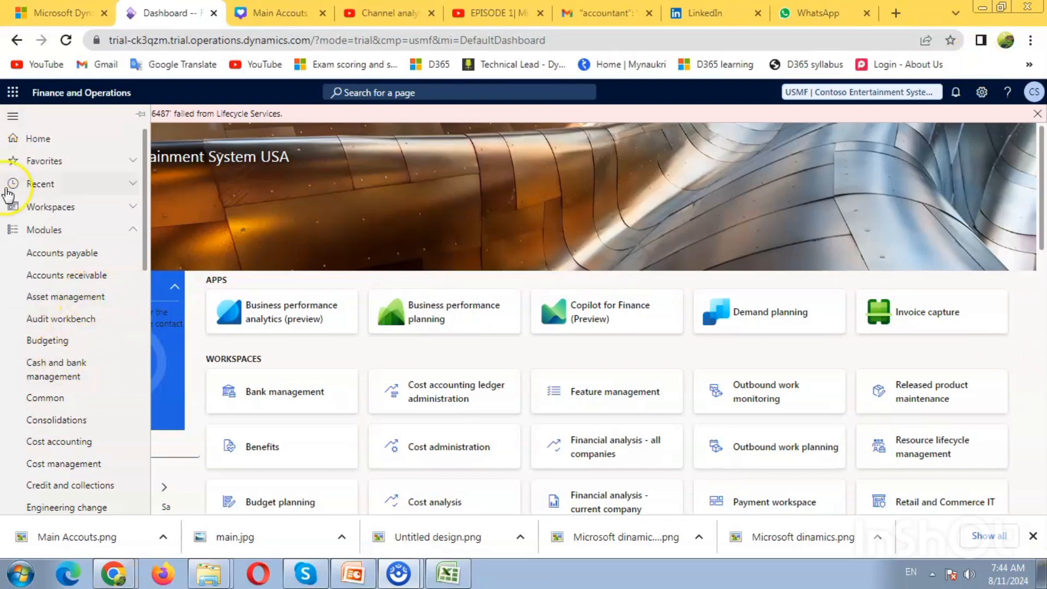
- Open the Number sequences page of the Organization administration module
click(106, 230)
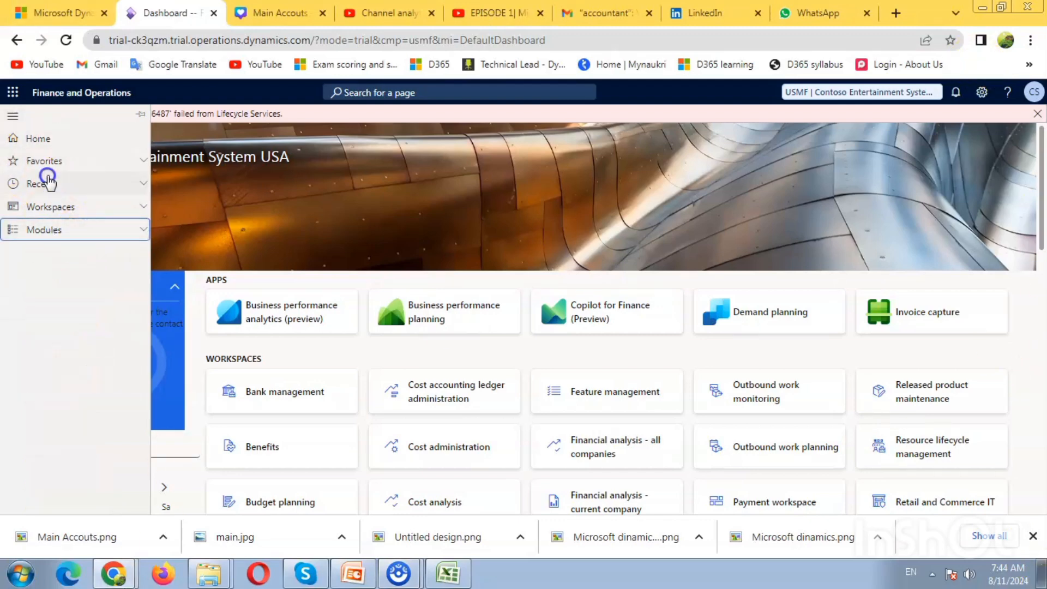
click(81, 230)
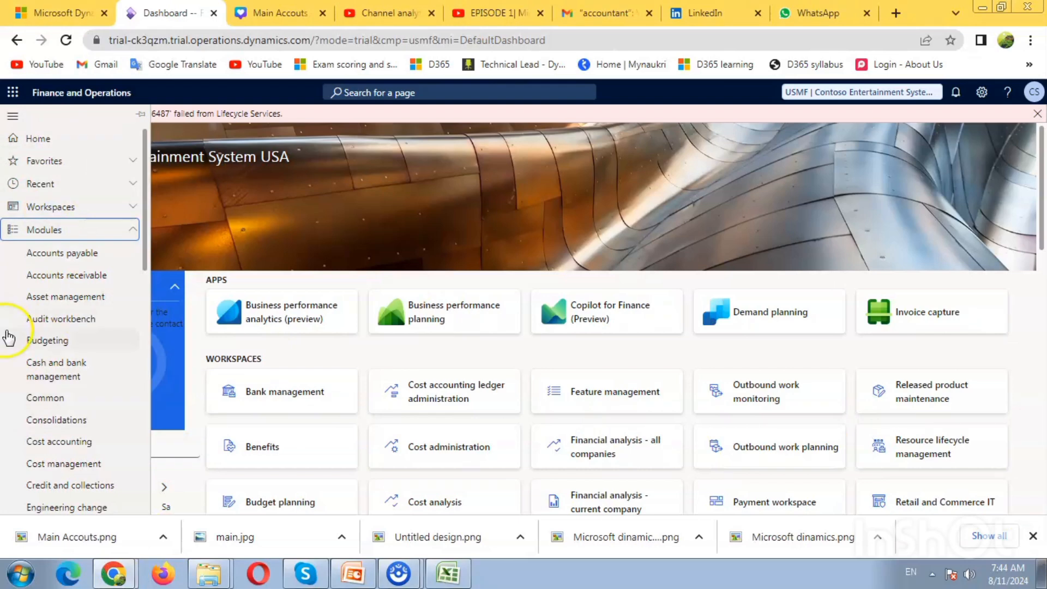
scroll(22, 344, down, 5)
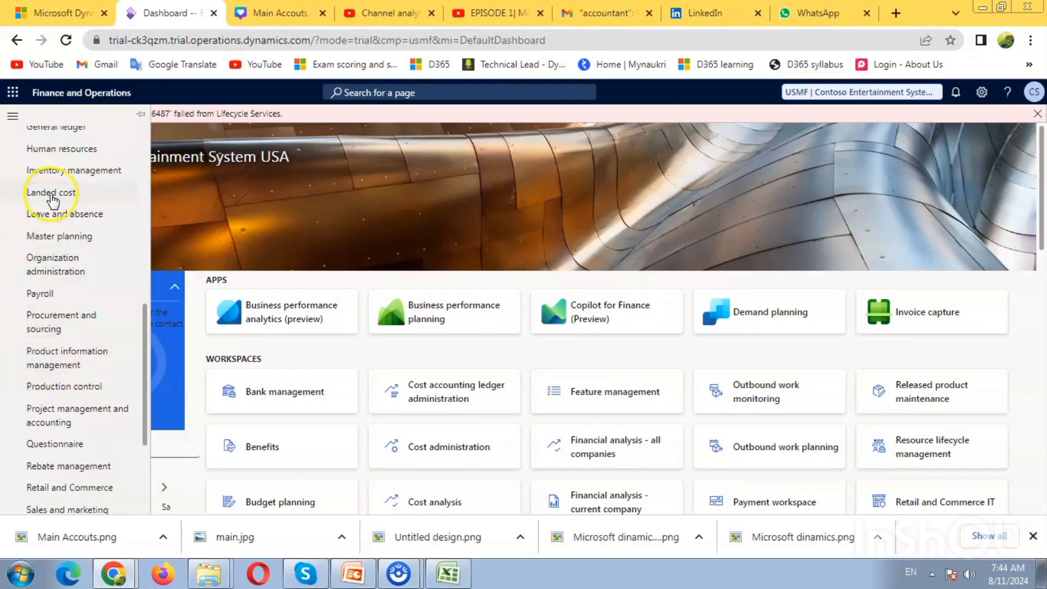
scroll(109, 376, down, 3)
scroll(64, 192, up, 2)
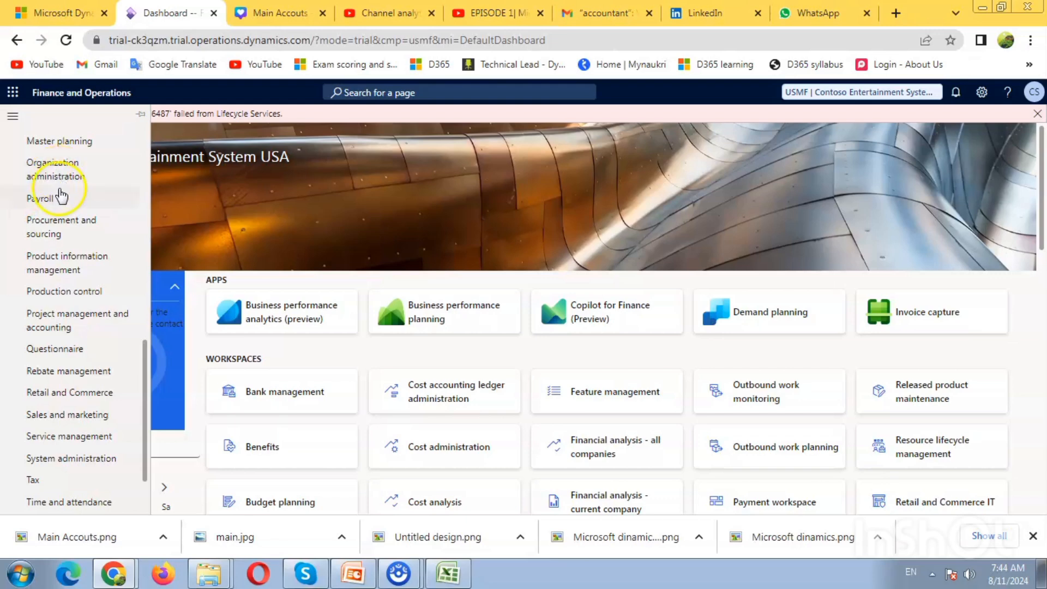
click(66, 181)
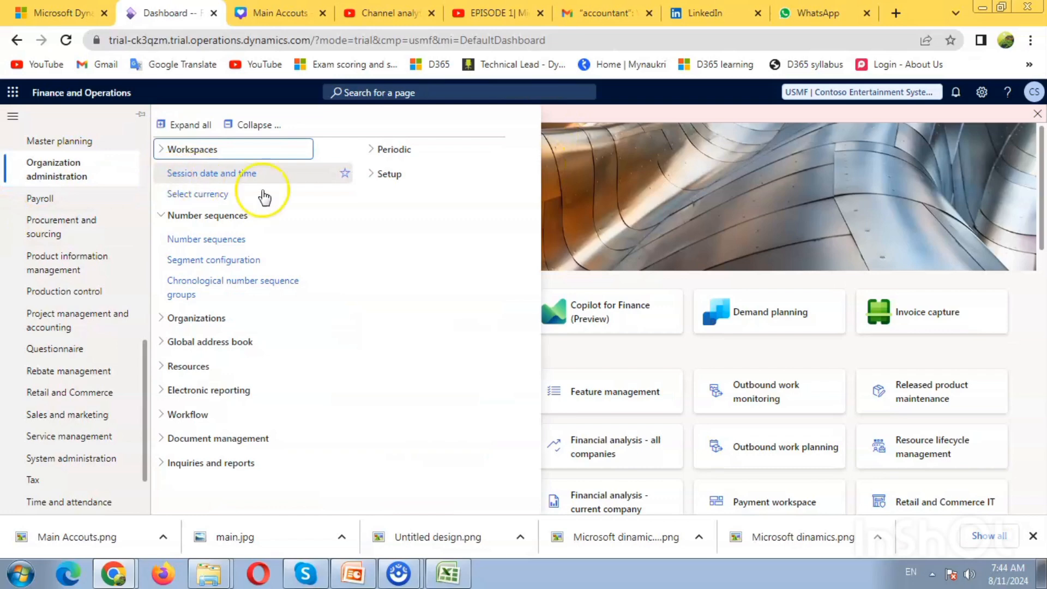
click(252, 127)
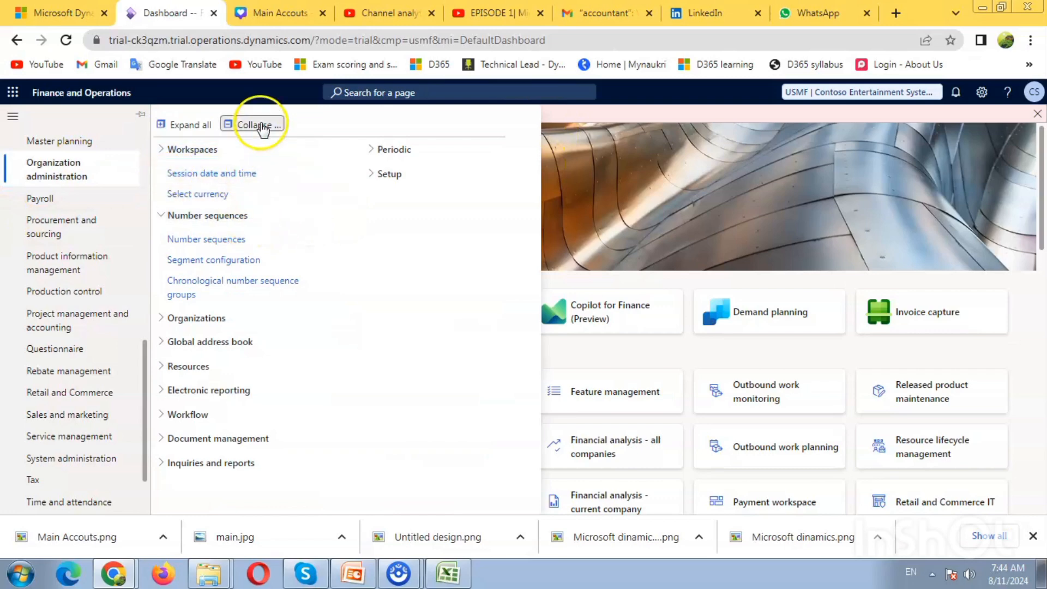
click(245, 217)
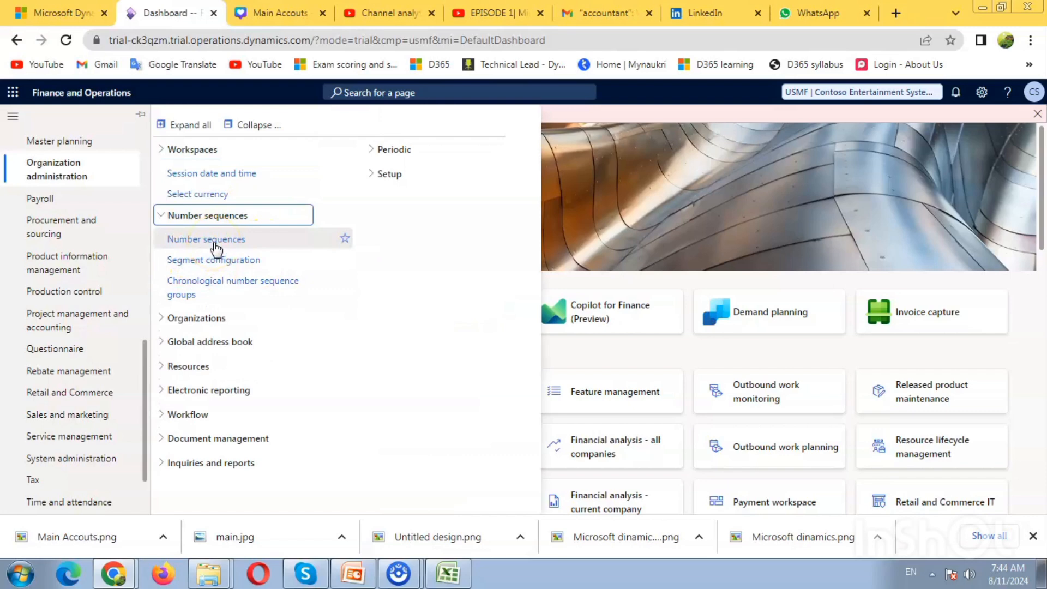
click(215, 241)
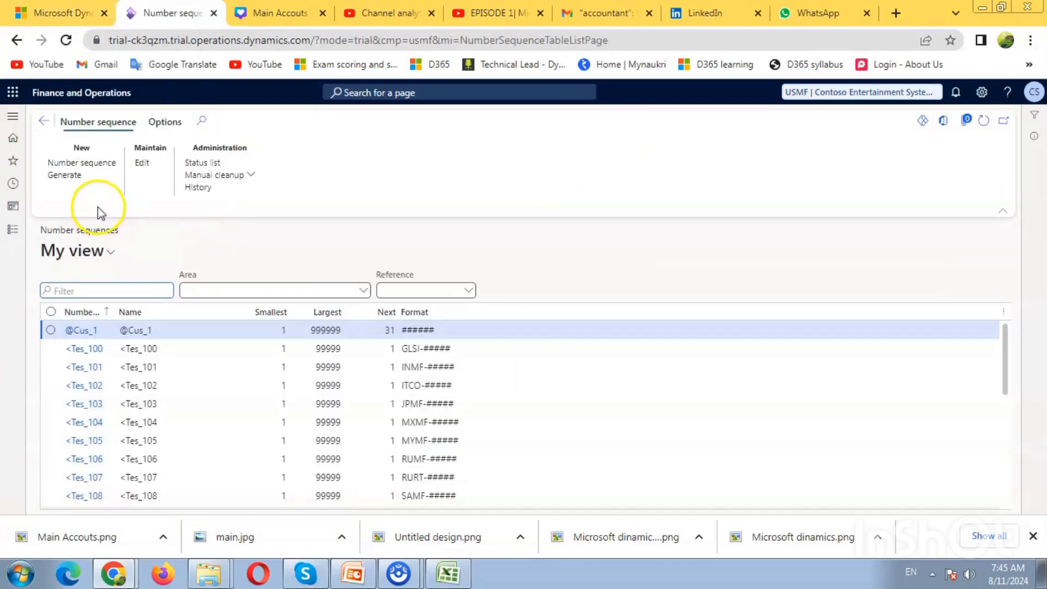
- Switch the current company from USMF to the IGUG legal entity
click(875, 92)
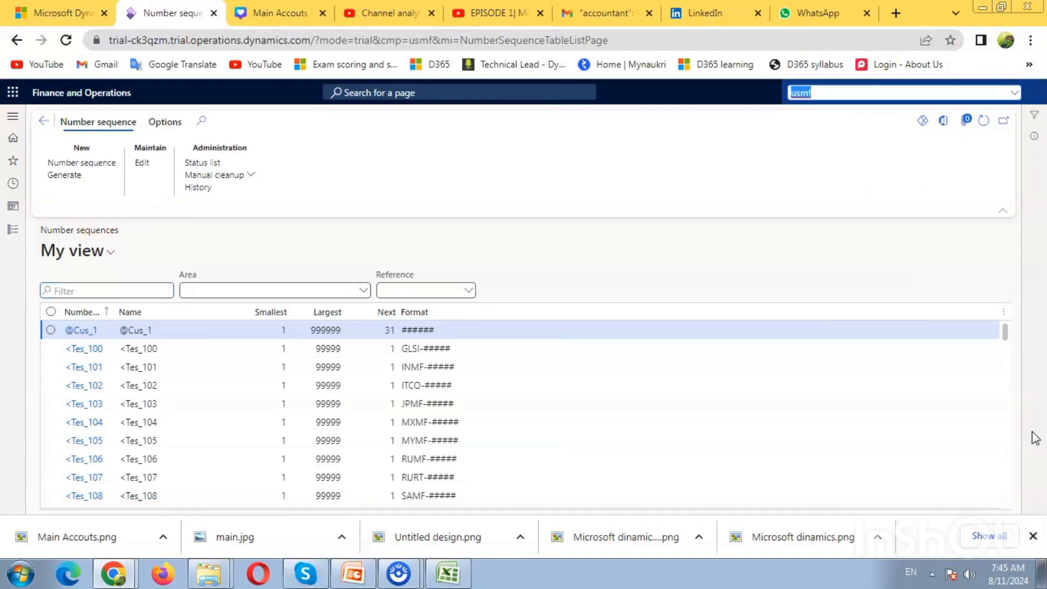
key(BackSpace)
text(igug)
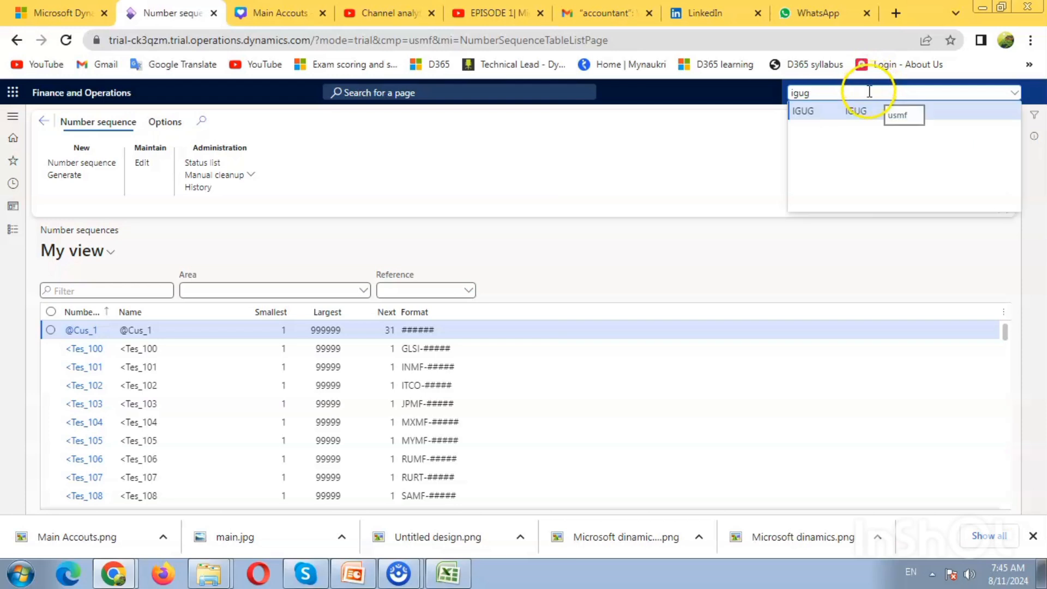
click(814, 112)
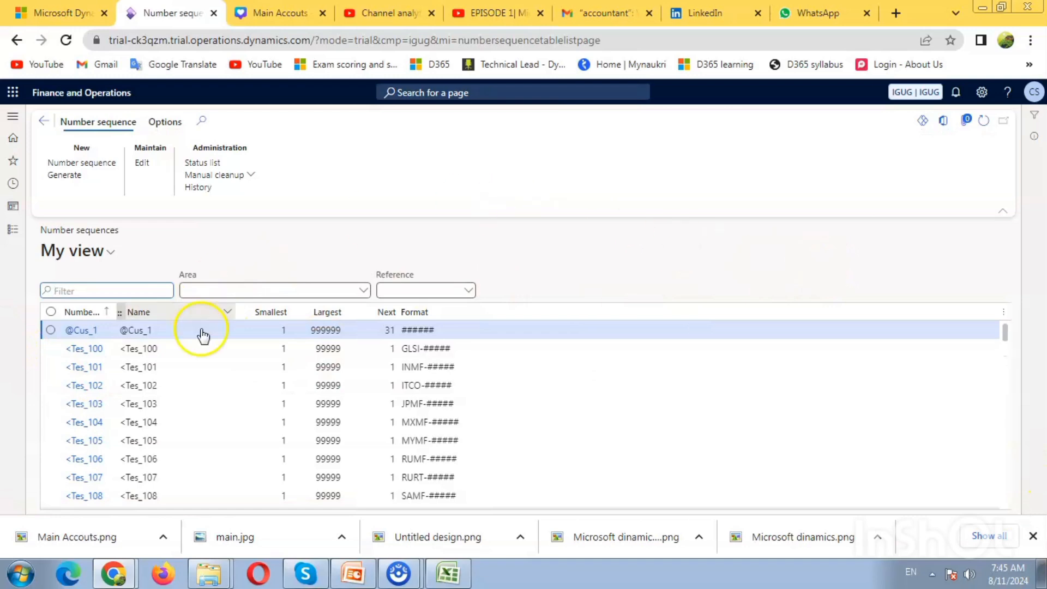
- Start the wizard that generates number sequences and dismiss the warning about the company's legal entity association
scroll(545, 376, down, 4)
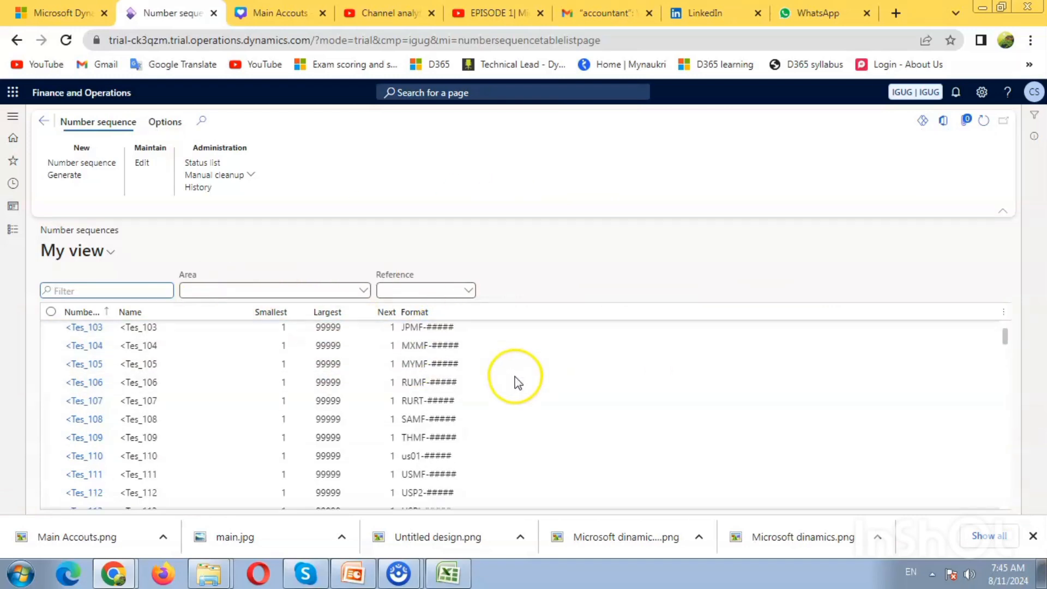
scroll(117, 379, down, 4)
scroll(125, 306, down, 1)
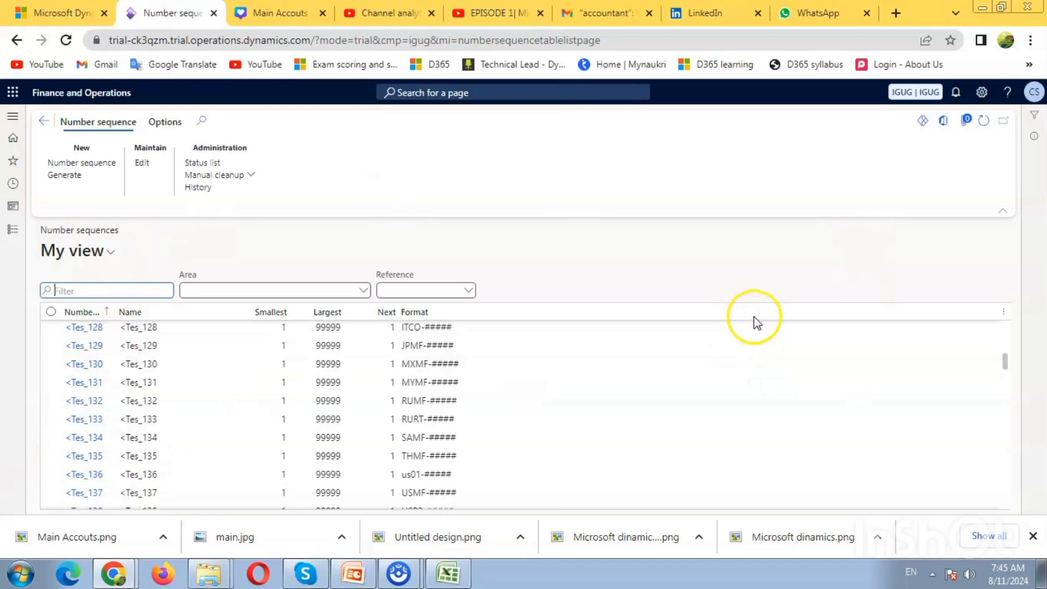
scroll(305, 376, up, 1)
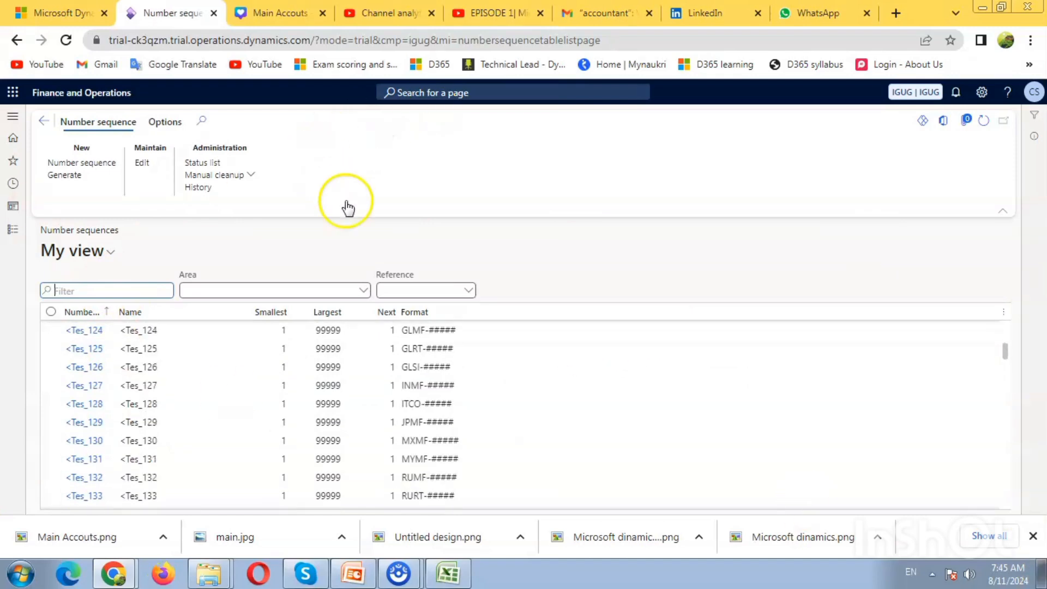
scroll(338, 229, up, 2)
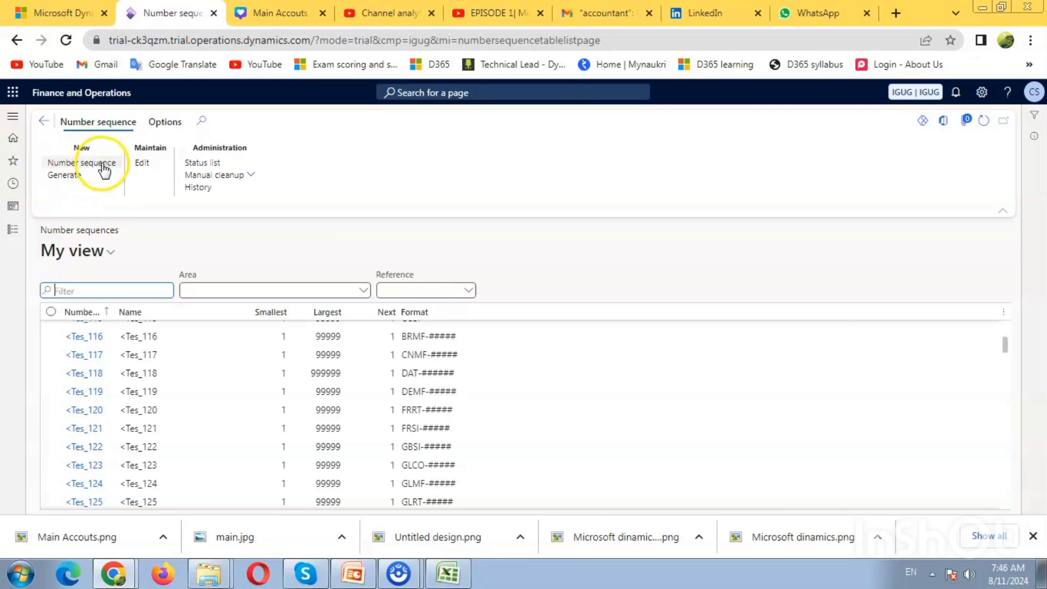
click(63, 177)
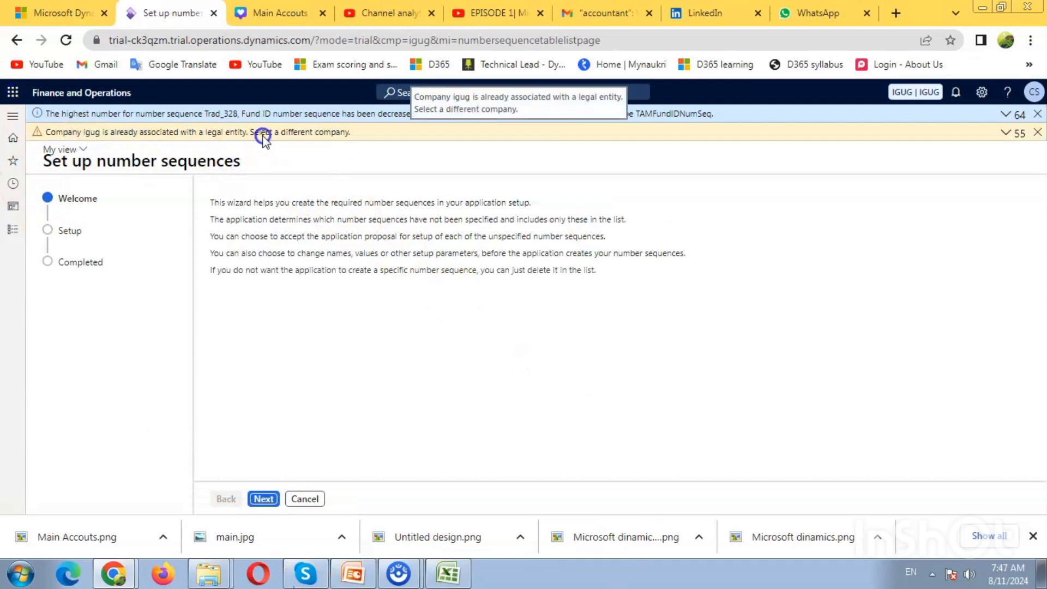
click(1034, 134)
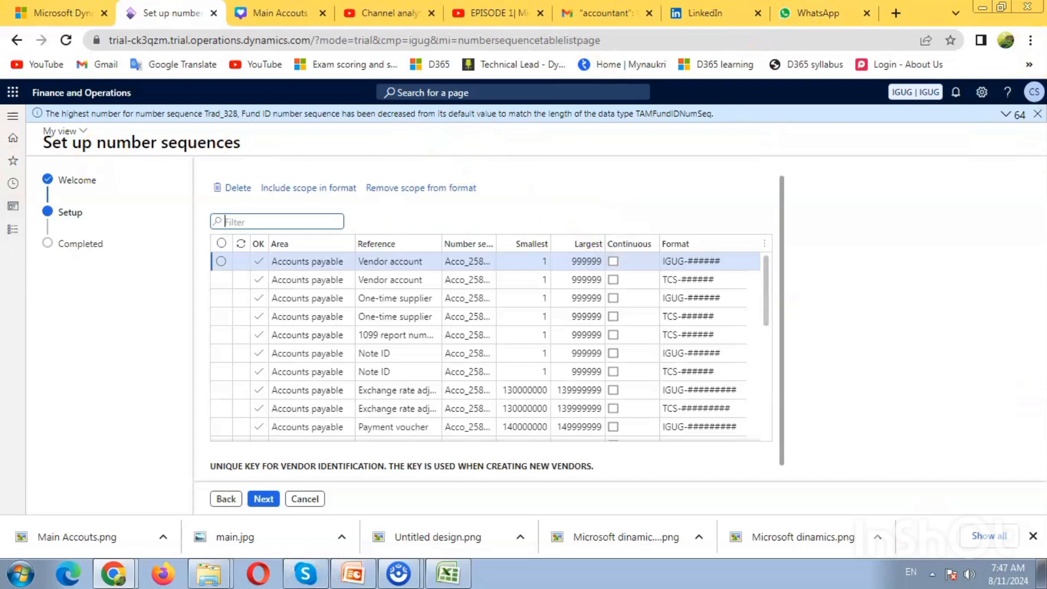
- Accept the proposed number sequence setup, review the per-area summary and finish the wizard
click(262, 499)
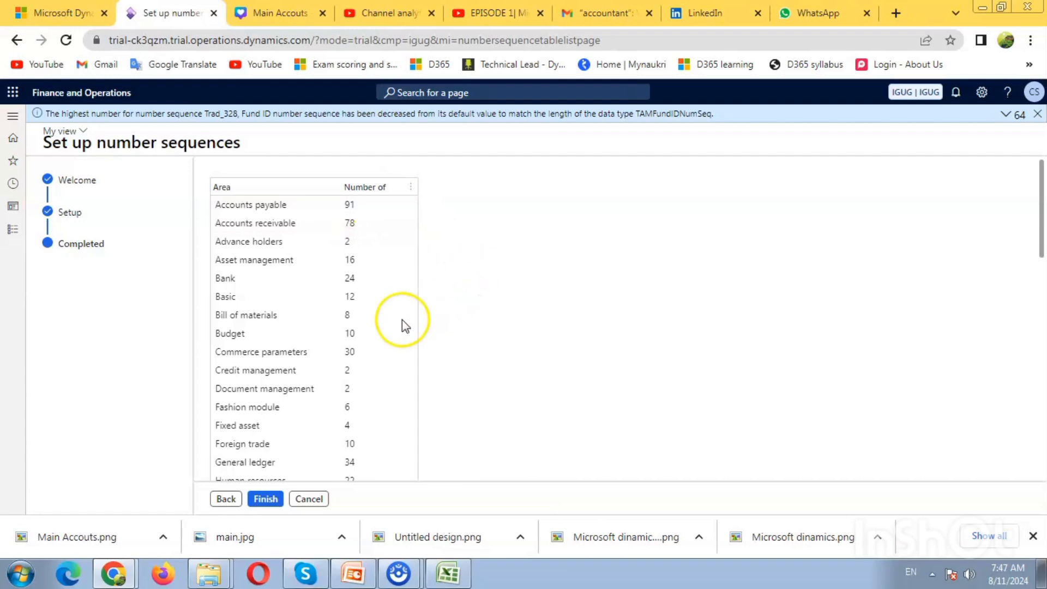
scroll(401, 319, down, 8)
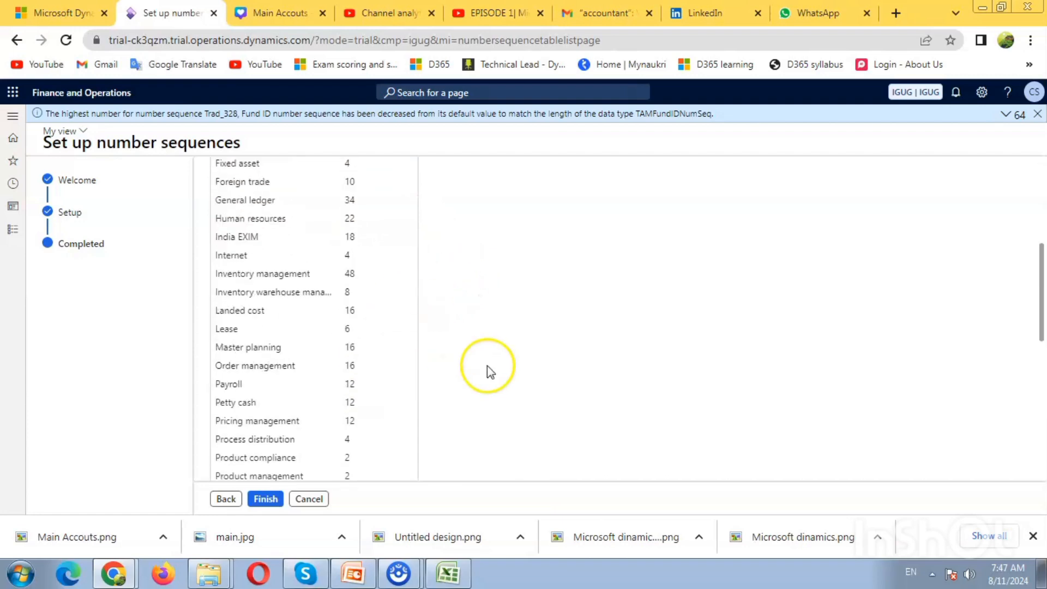
click(275, 501)
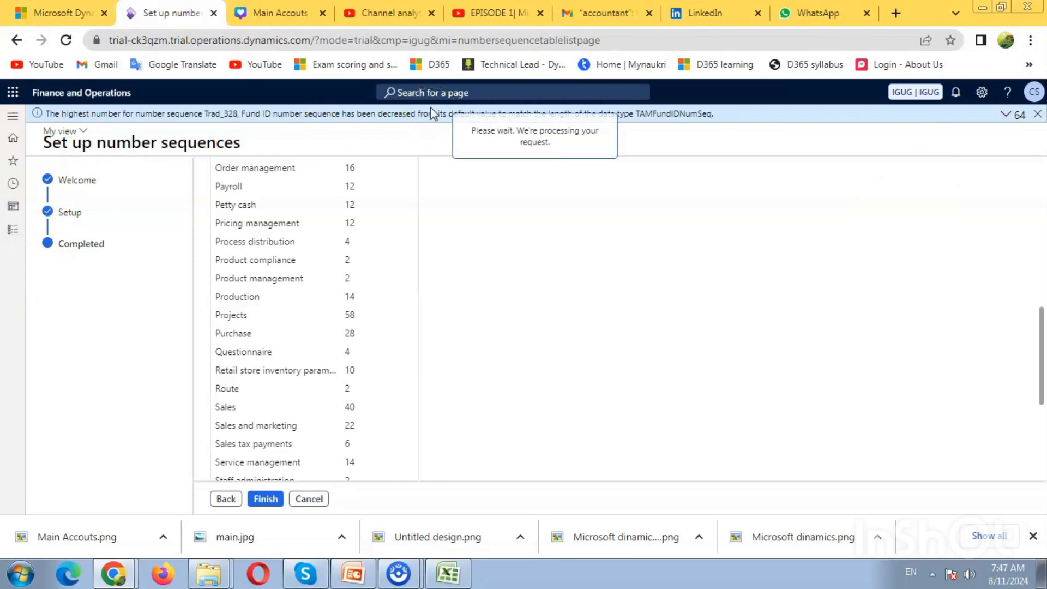
click(446, 141)
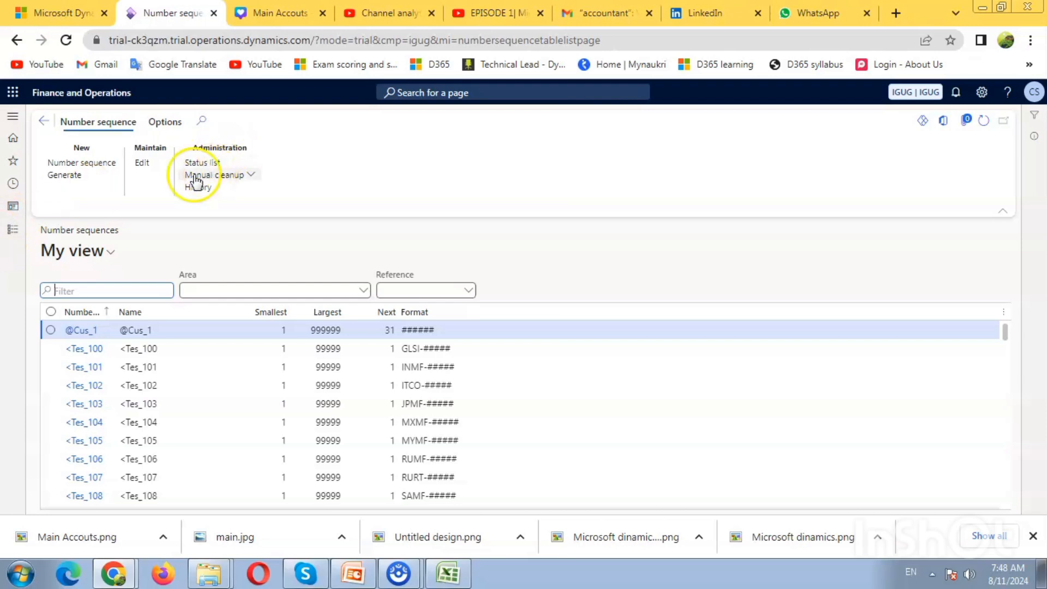
- Open the Accounts payable parameters from the Setup section of the Accounts payable module
click(12, 235)
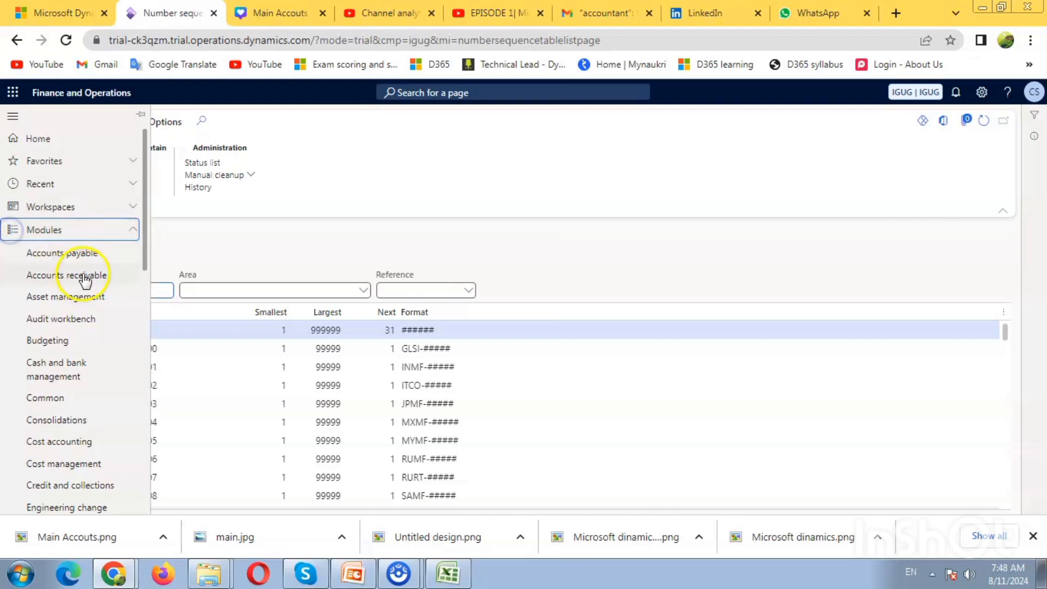
click(83, 257)
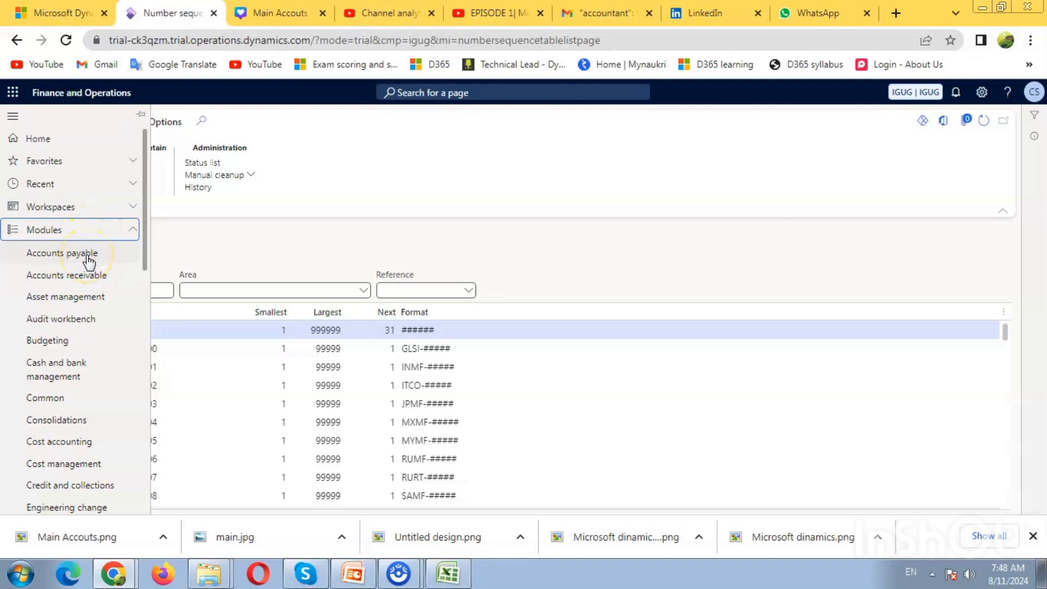
click(82, 255)
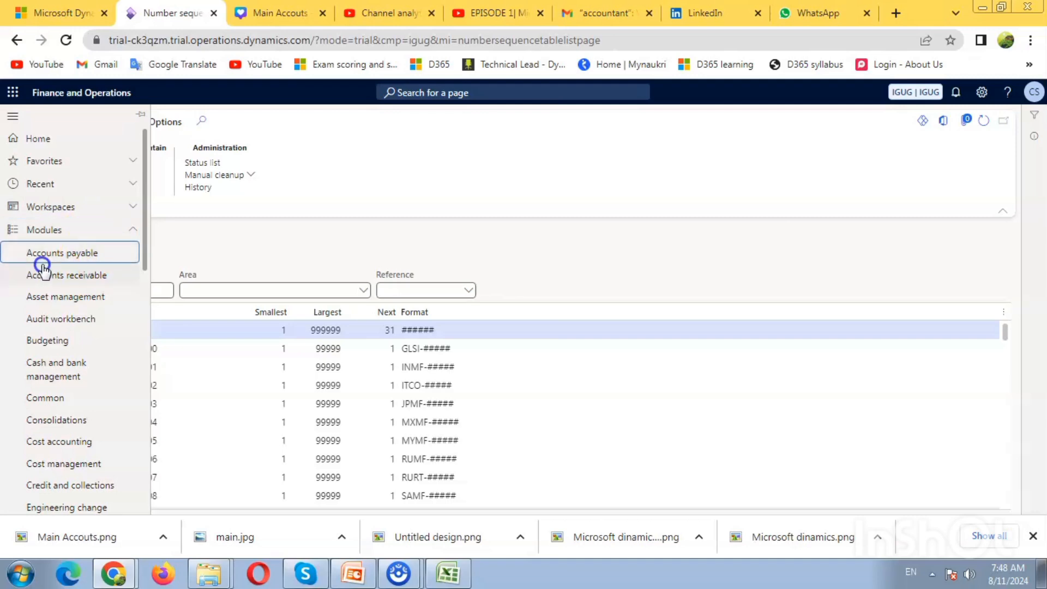
click(118, 256)
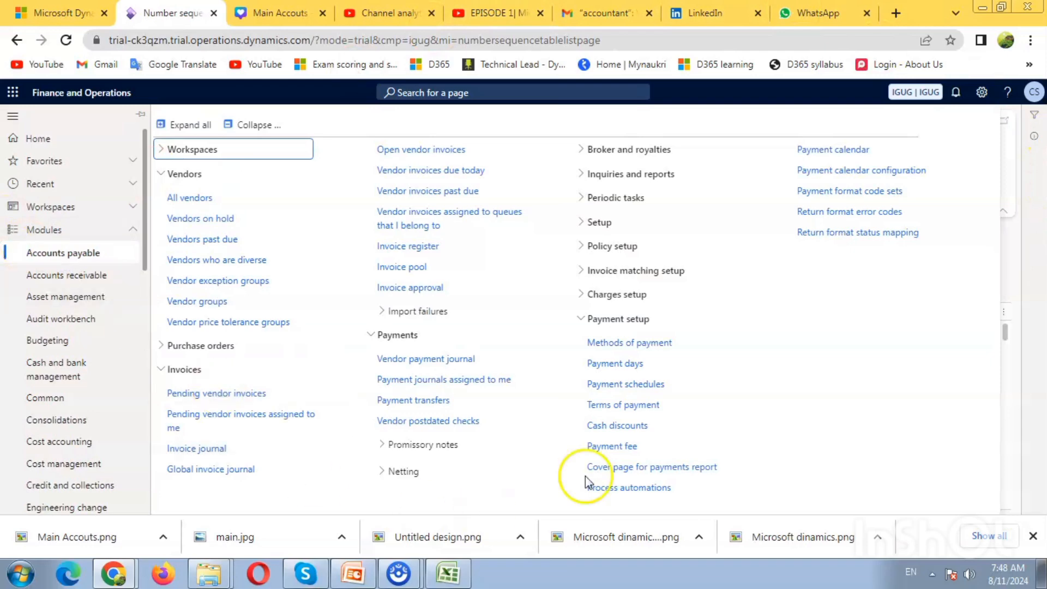
click(242, 127)
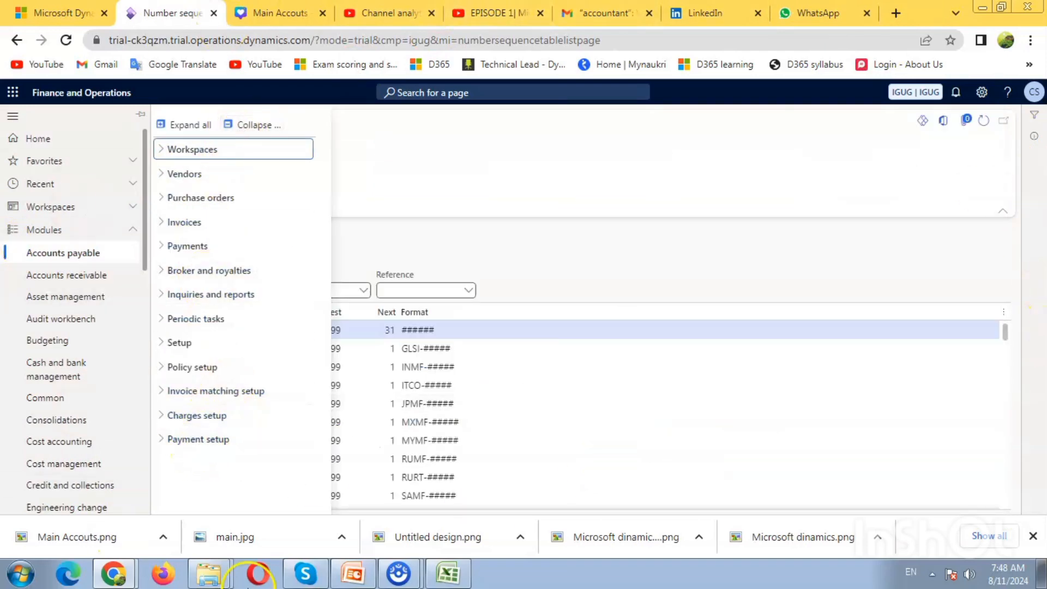
click(422, 330)
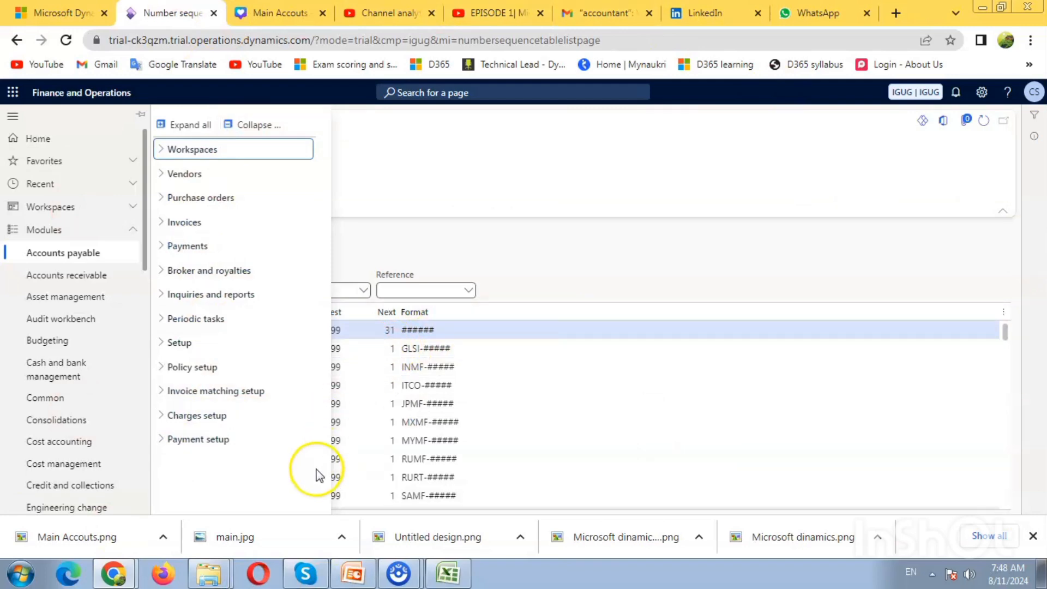
click(215, 342)
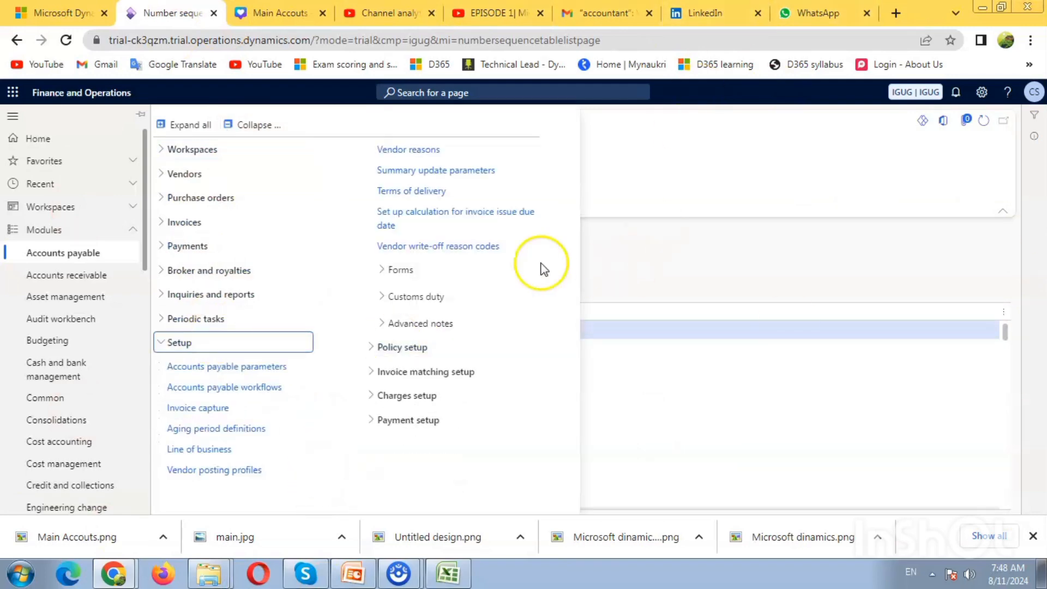
click(254, 373)
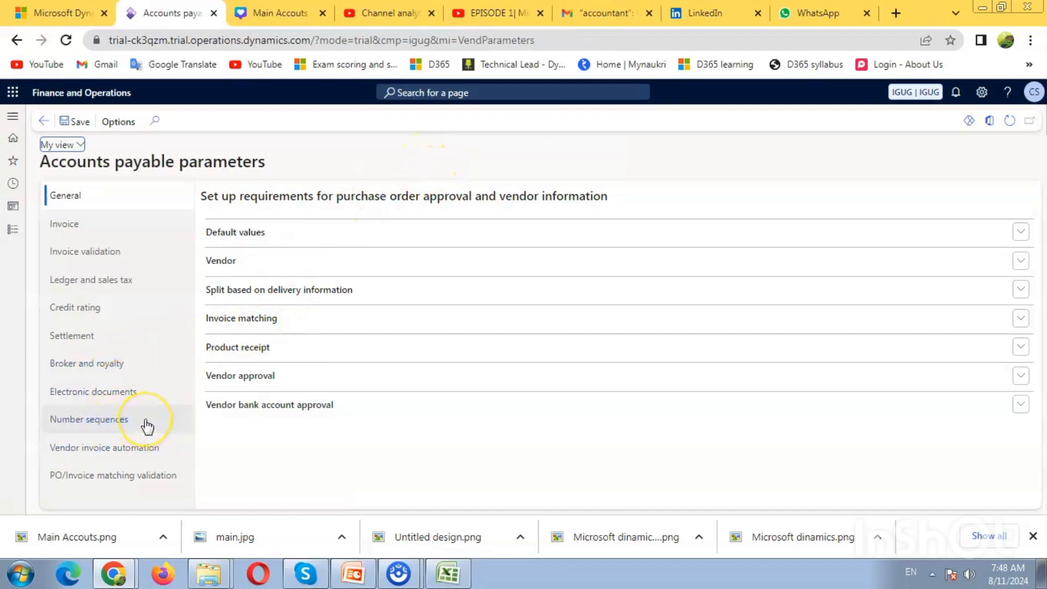
- In the payables number sequence settings, view the details of the number sequence code assigned to the Vendor account reference
click(99, 426)
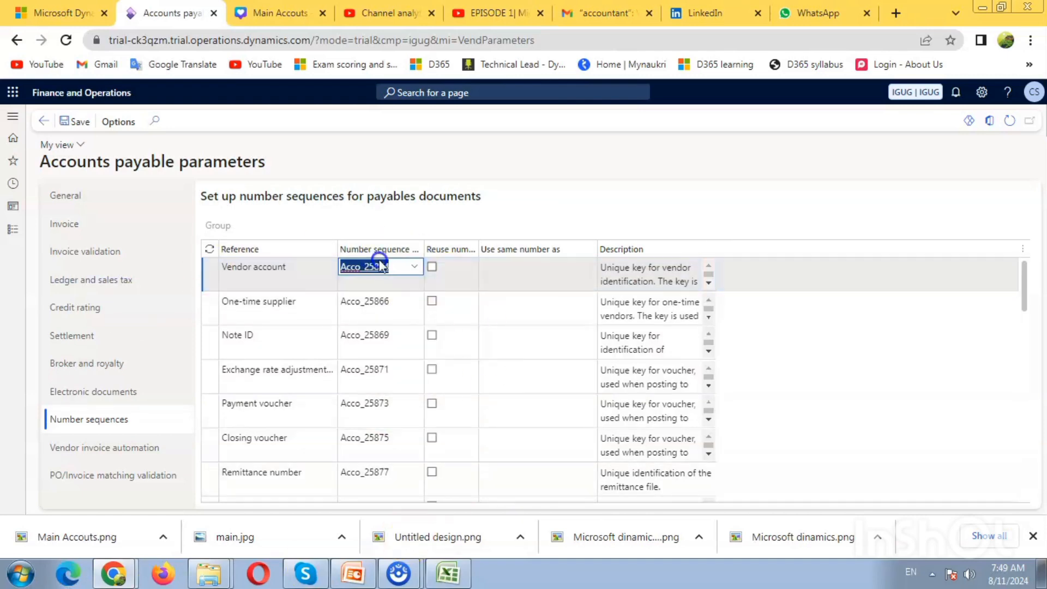
mouse_move(398, 271)
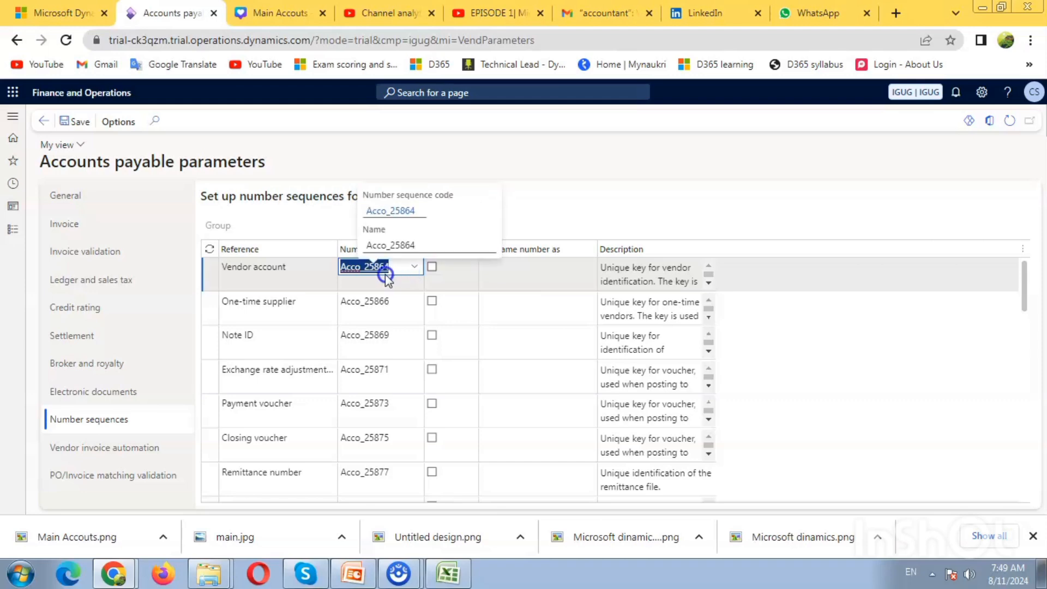
click(417, 267)
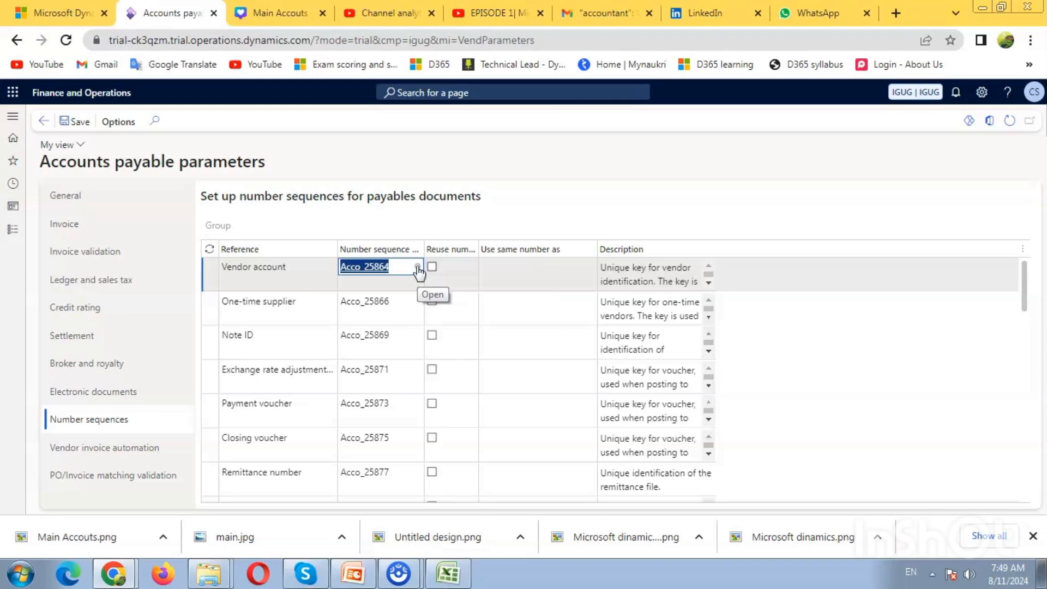
click(418, 267)
right_click(420, 267)
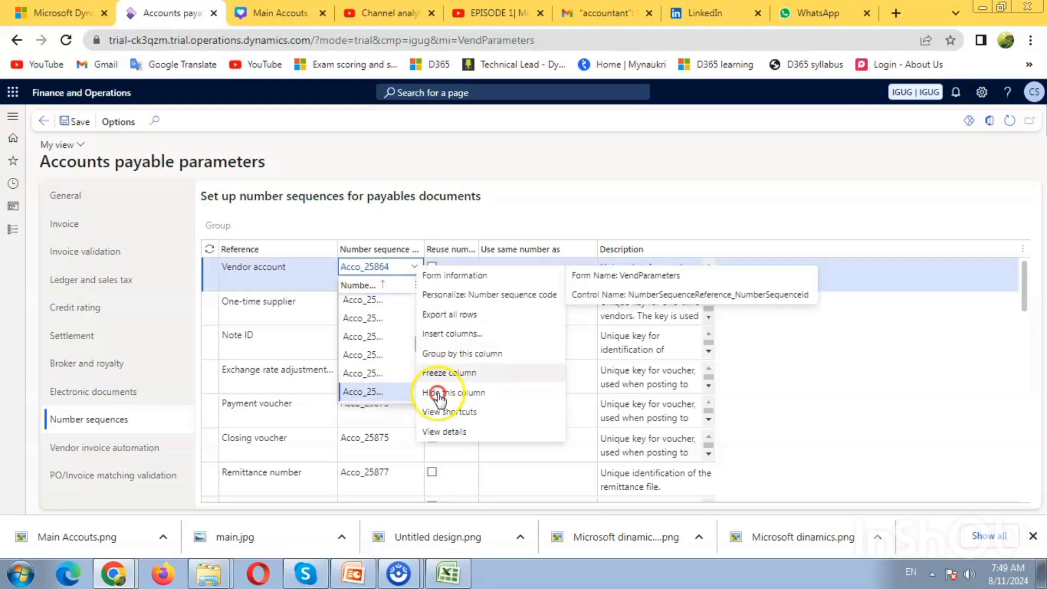
click(445, 432)
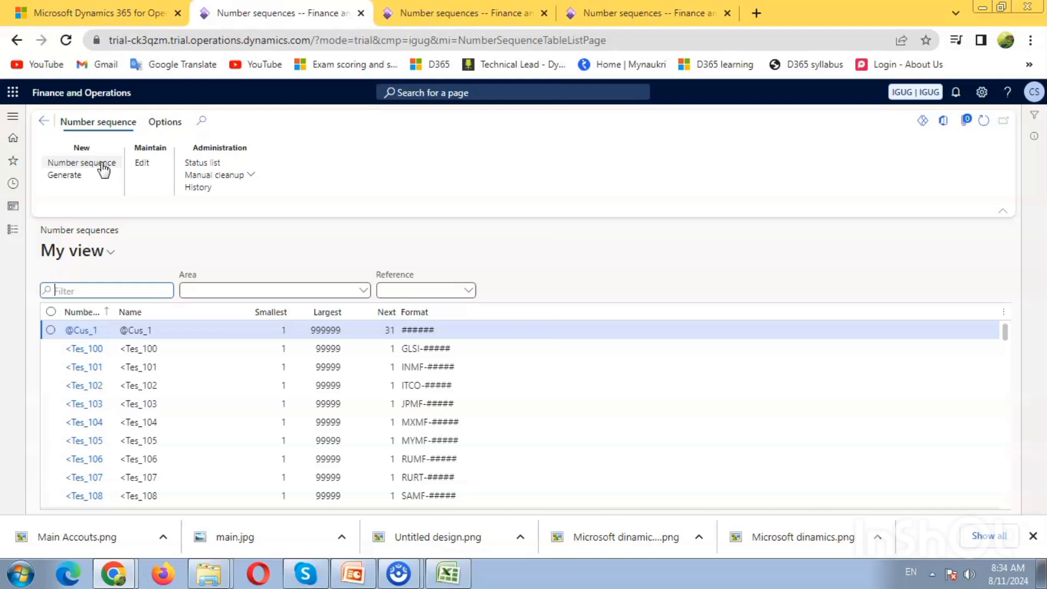
- Create a new number sequence with the code Vend and the name Vendor
click(104, 163)
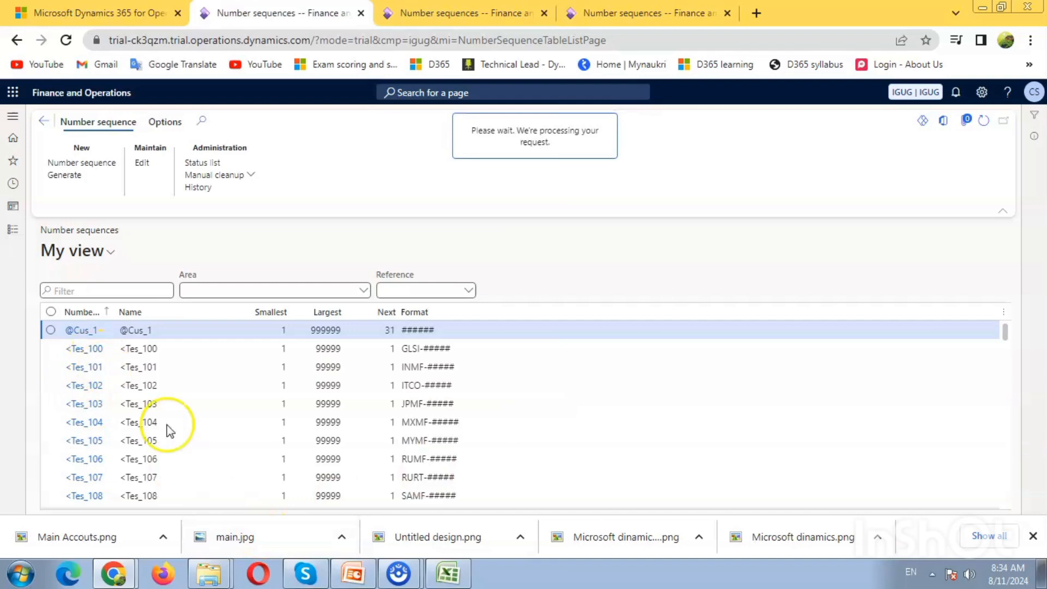
click(90, 331)
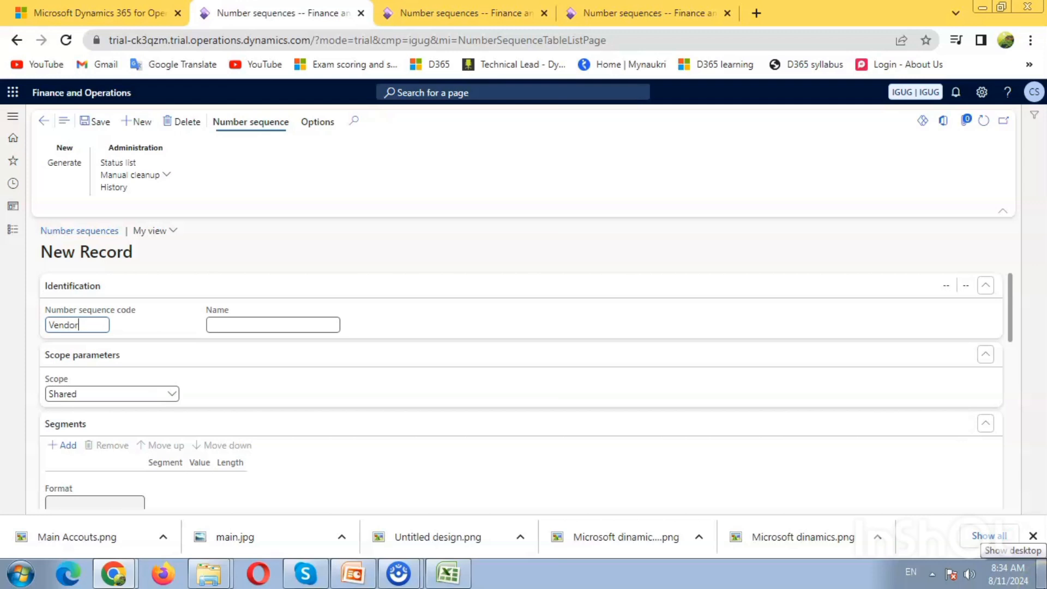
text(Vendo)
key(BackSpace)
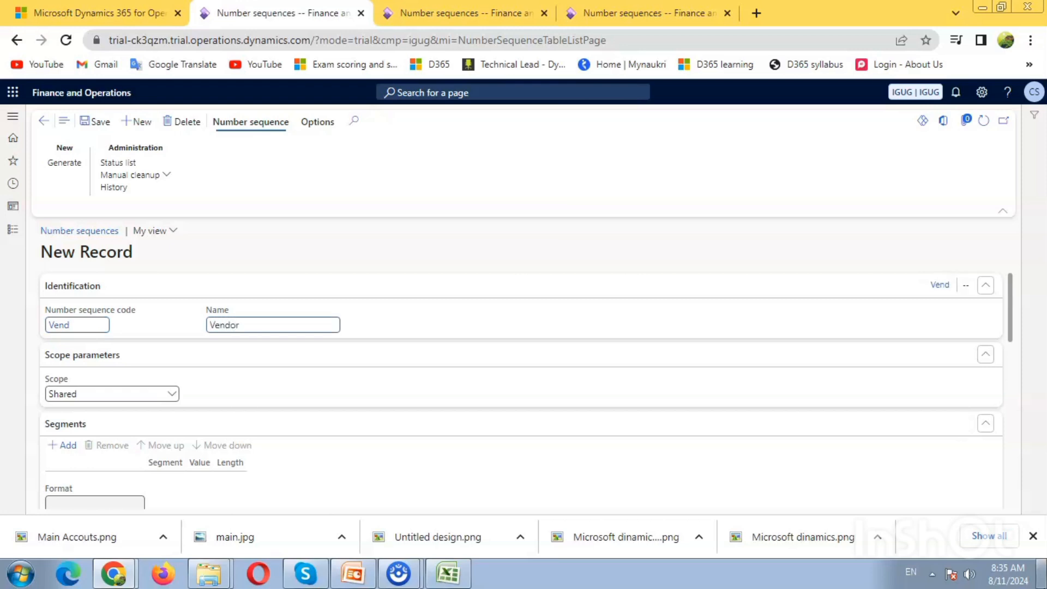
key(Tab)
key(Tab)
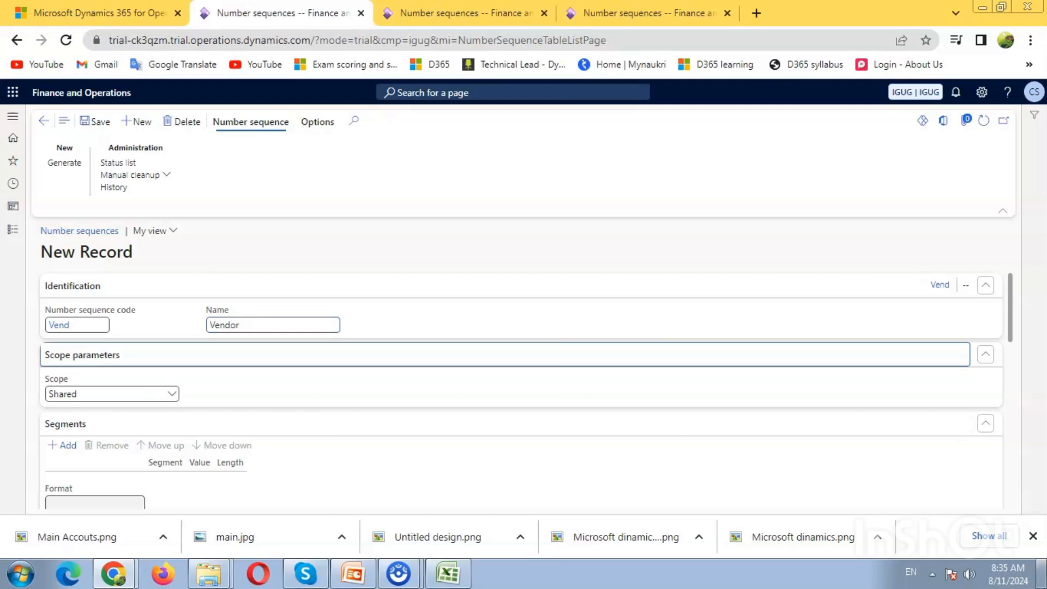
text(le)
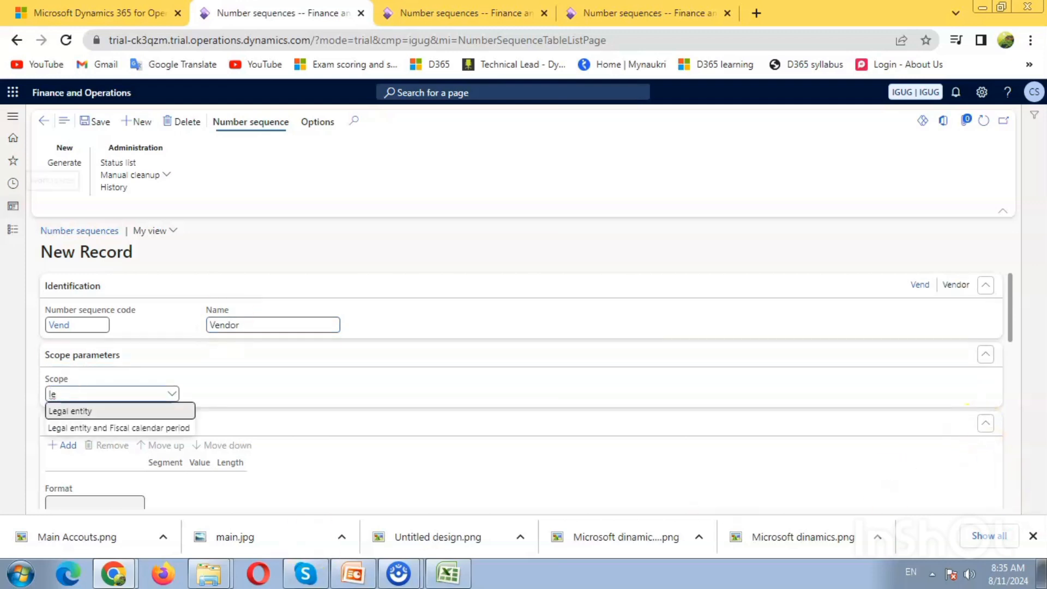
key(BackSpace)
key(BackSpace)
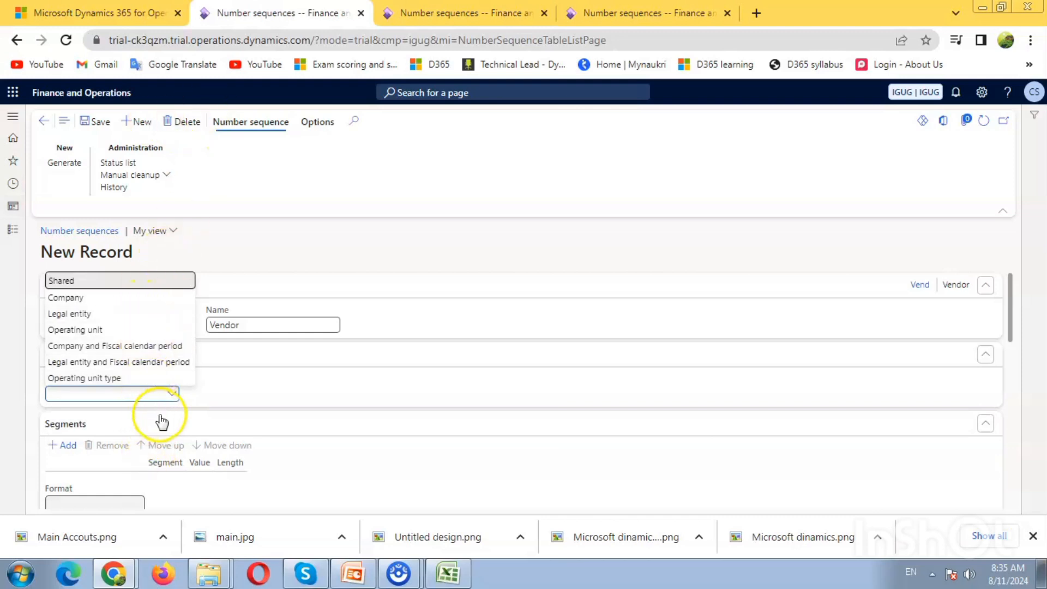
scroll(752, 334, down, 2)
scroll(752, 334, up, 2)
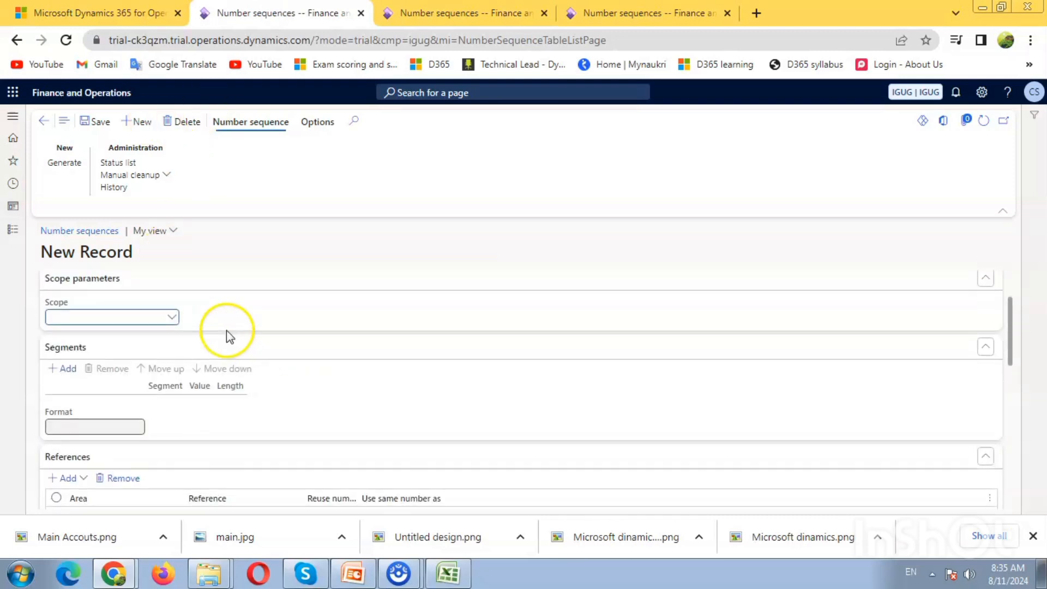
click(172, 319)
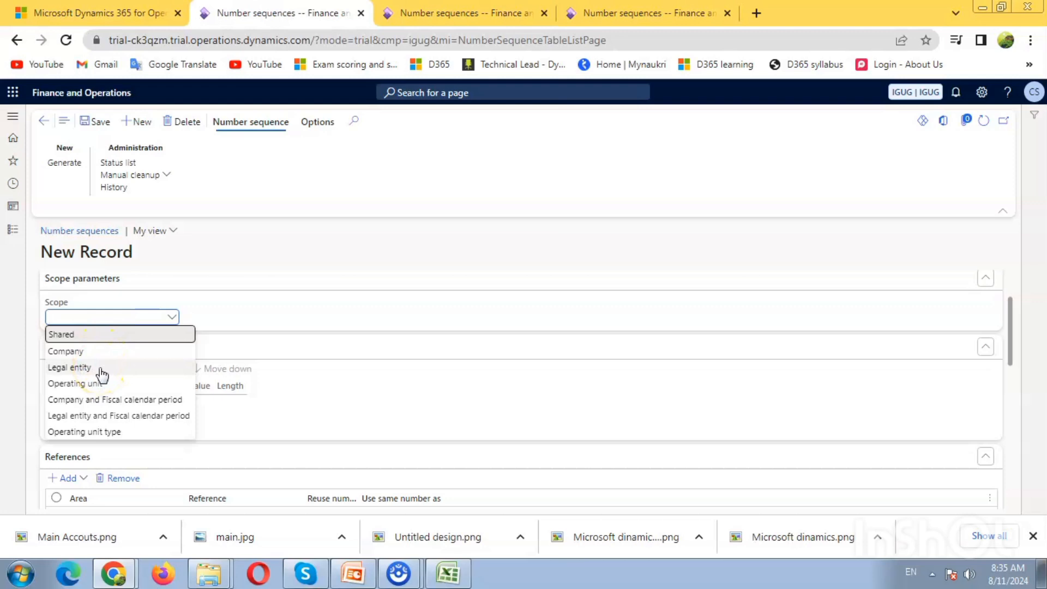
click(199, 325)
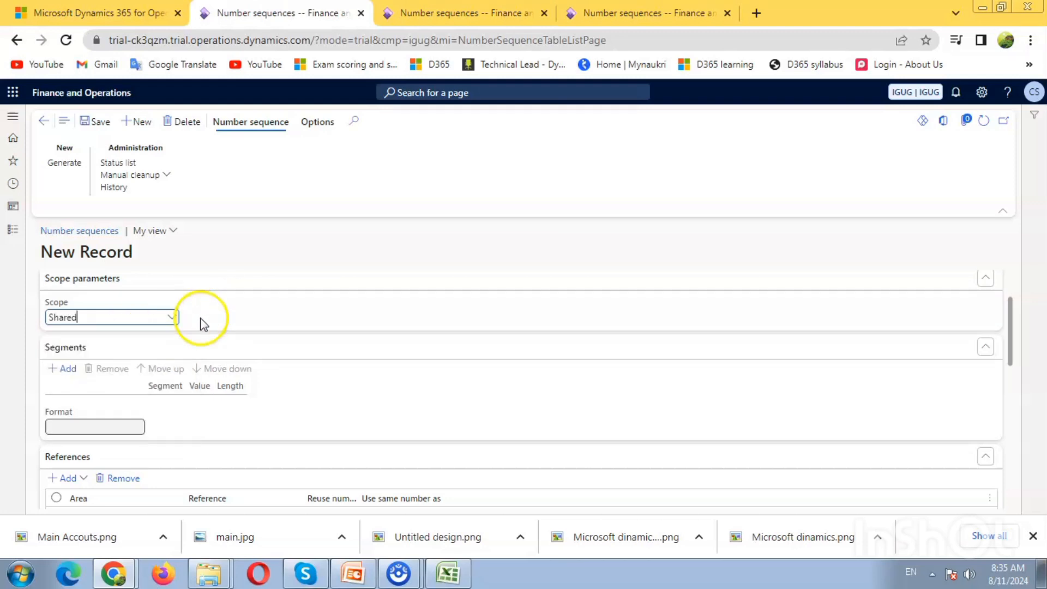
- Set the number sequence's scope to Legal entity and choose IGUG as the legal entity
click(179, 325)
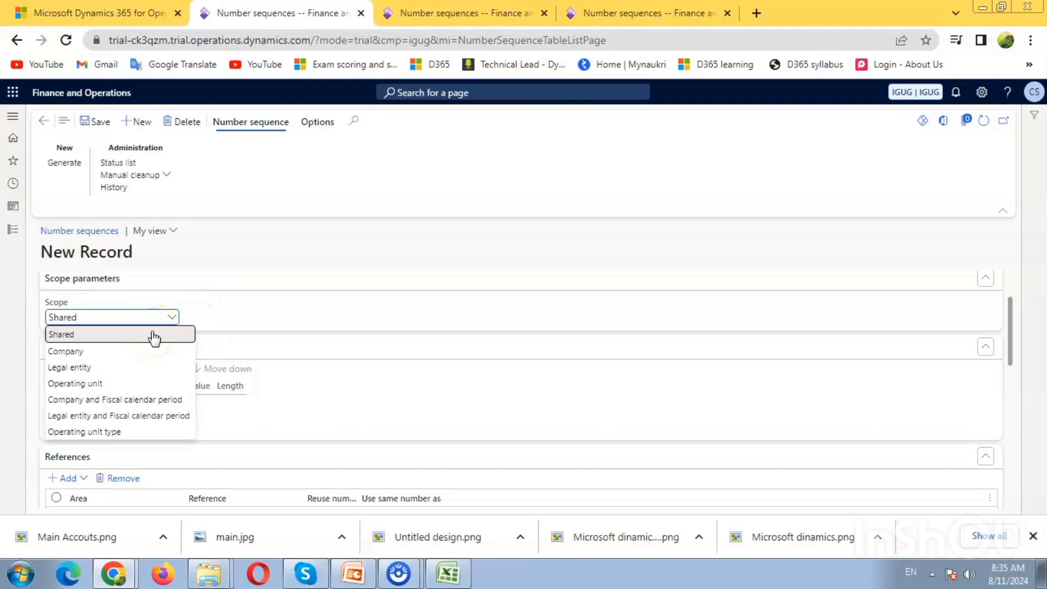
click(142, 339)
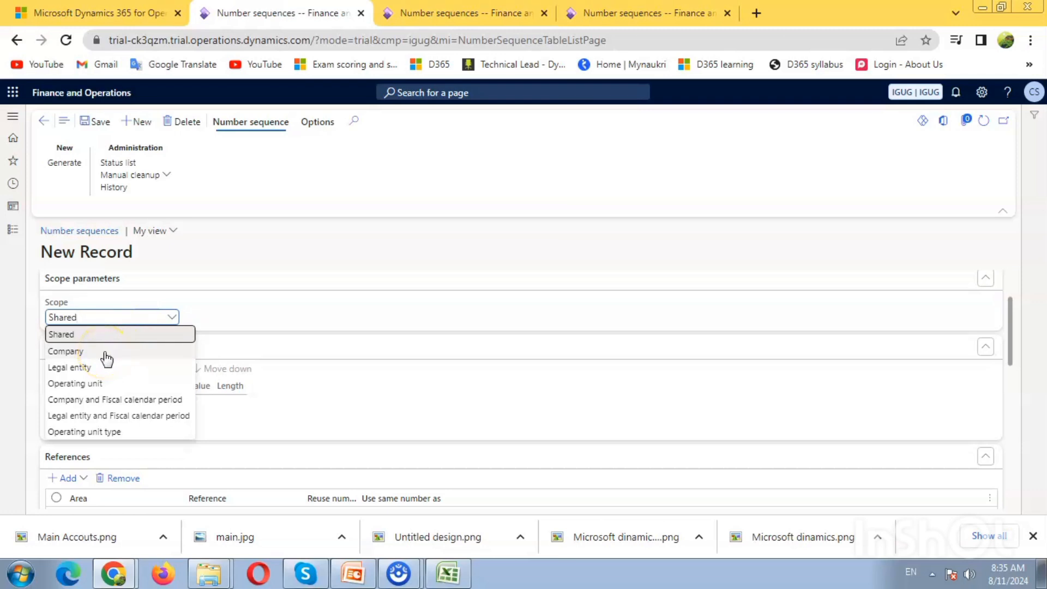
click(122, 370)
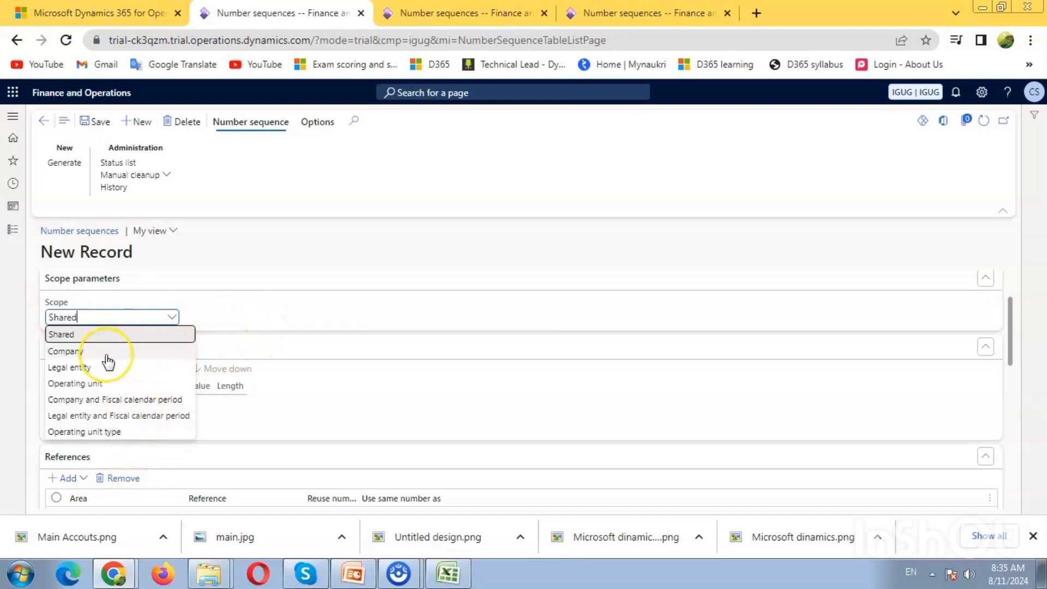
click(78, 371)
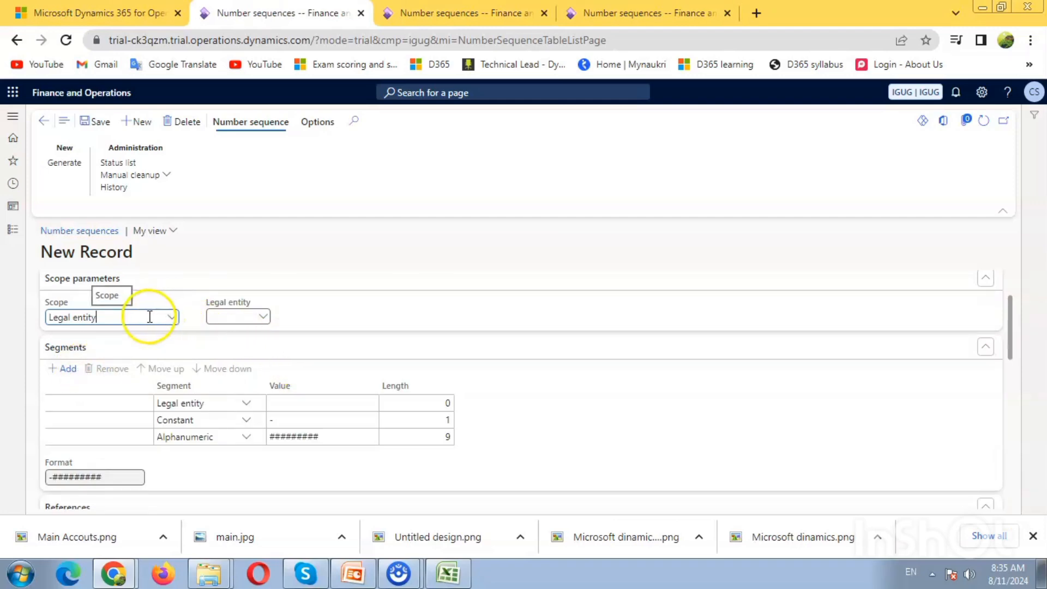
click(232, 315)
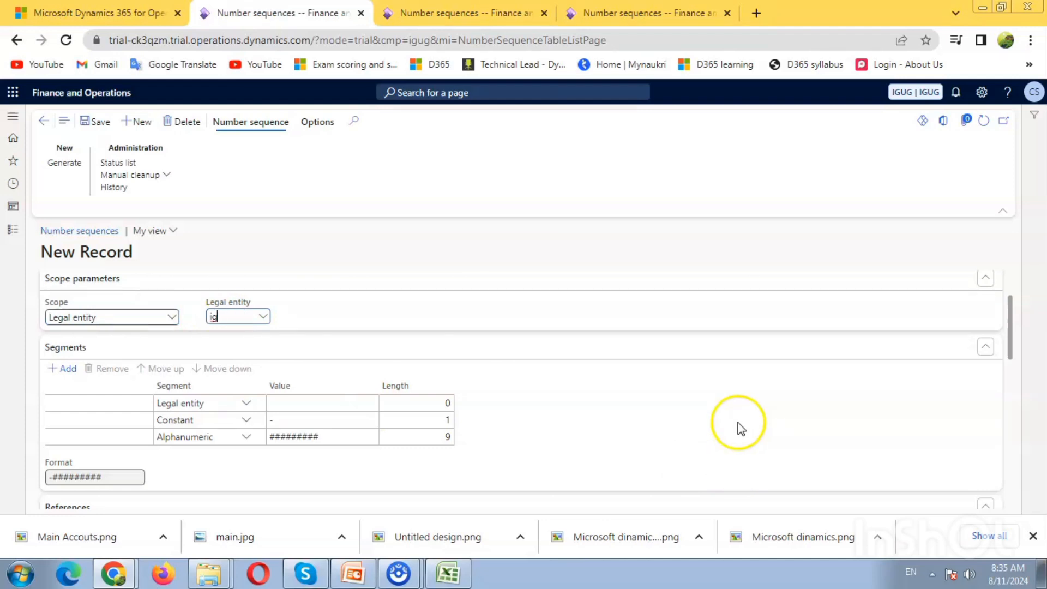
click(234, 354)
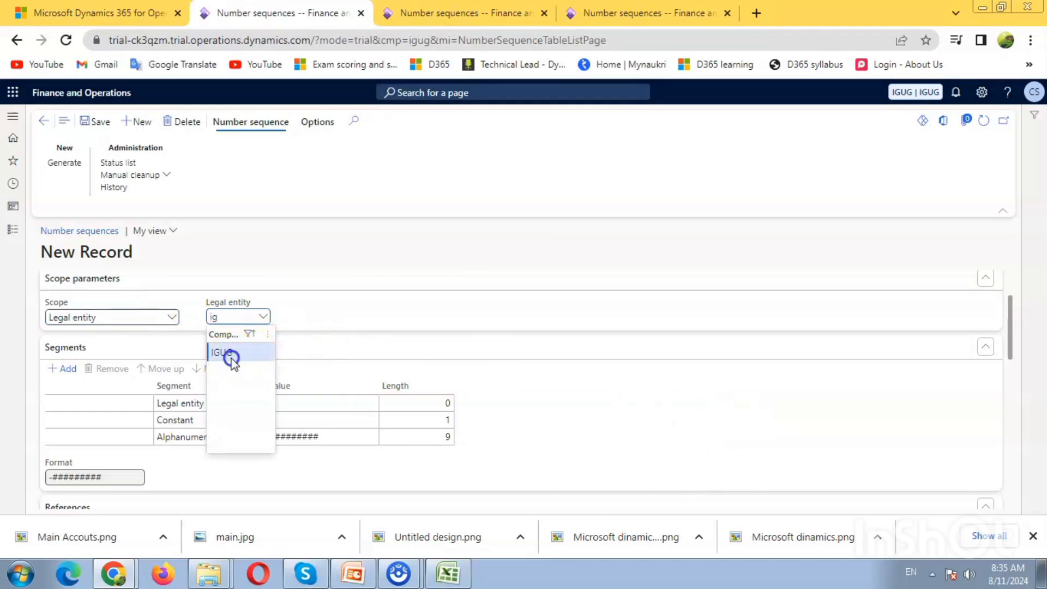
- Define the segment values as IG for the legal entity, -Vnd for the constant and ###### for the alphanumeric part
click(306, 404)
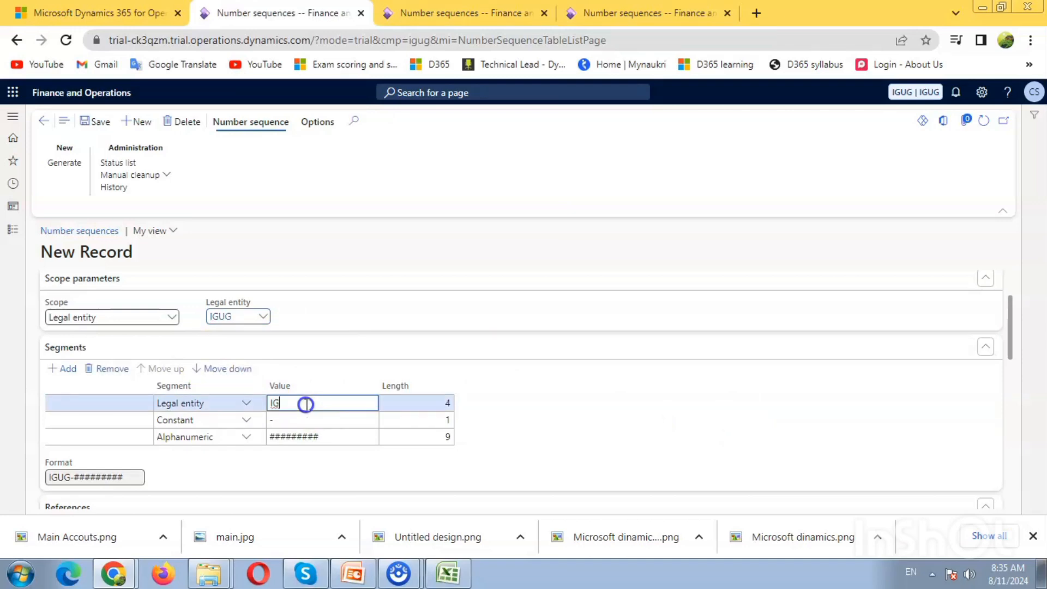
click(306, 419)
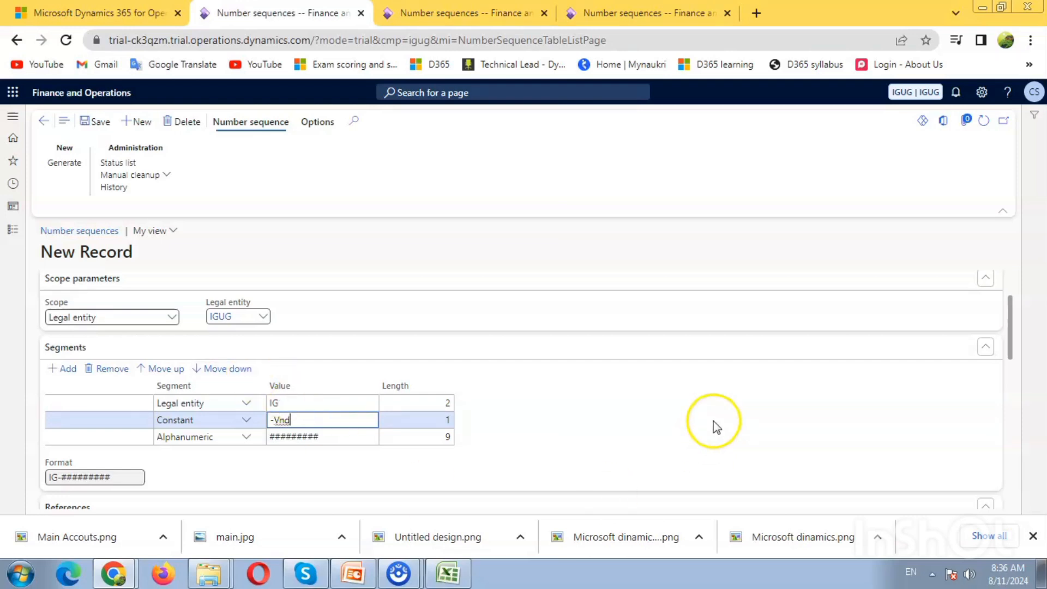
click(335, 439)
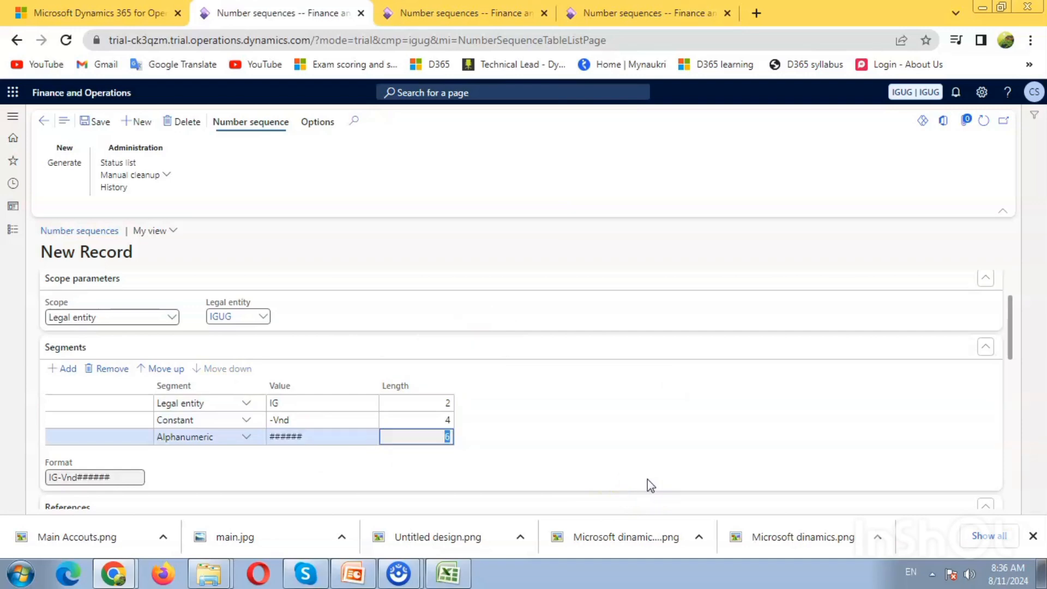
- Enable the Continuous option in the general setup of the number sequence
scroll(672, 374, down, 10)
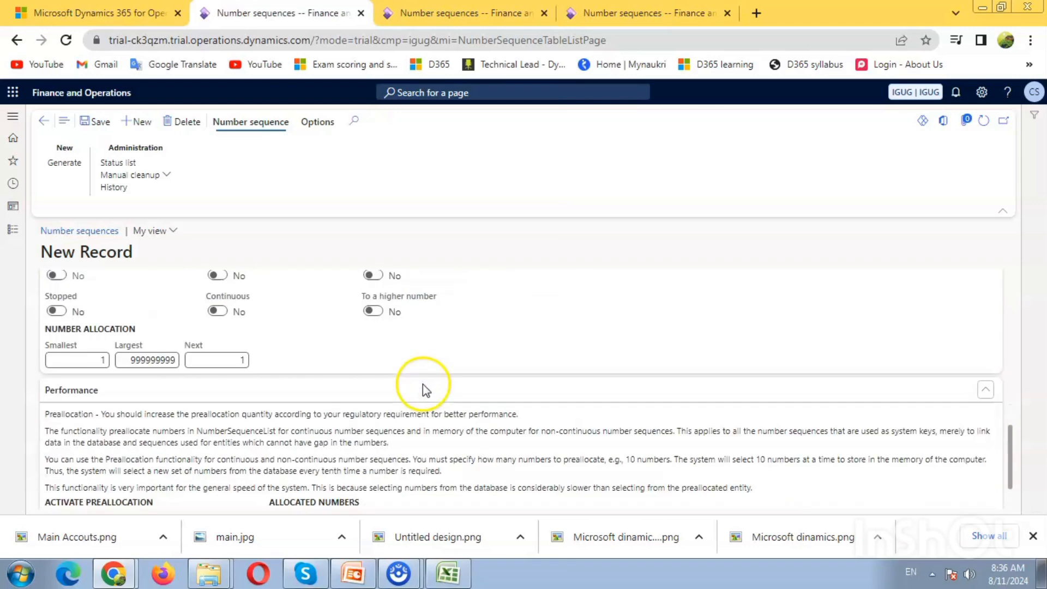
scroll(502, 426, up, 3)
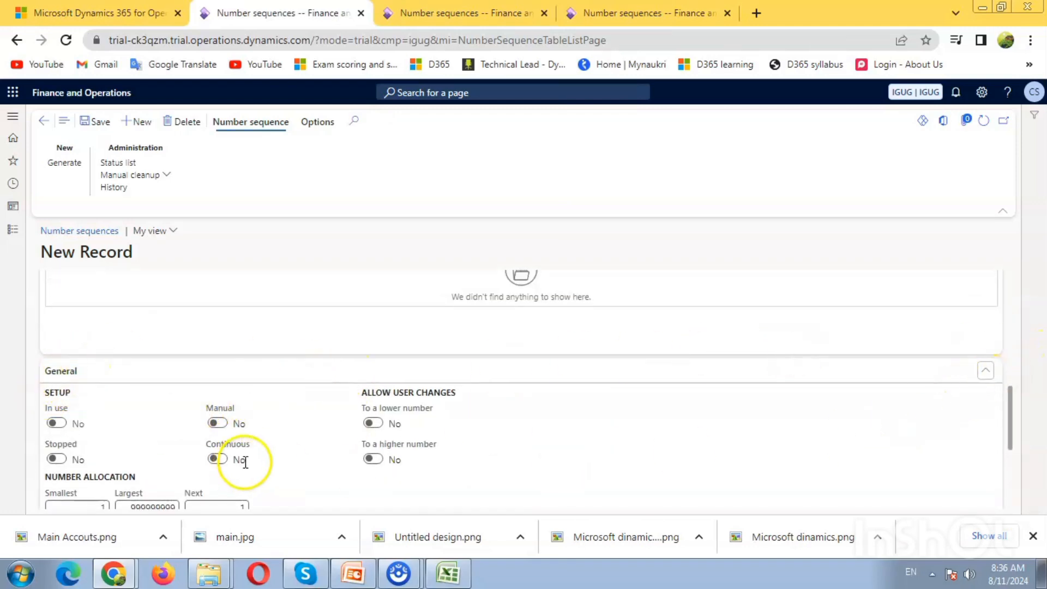
scroll(229, 461, down, 1)
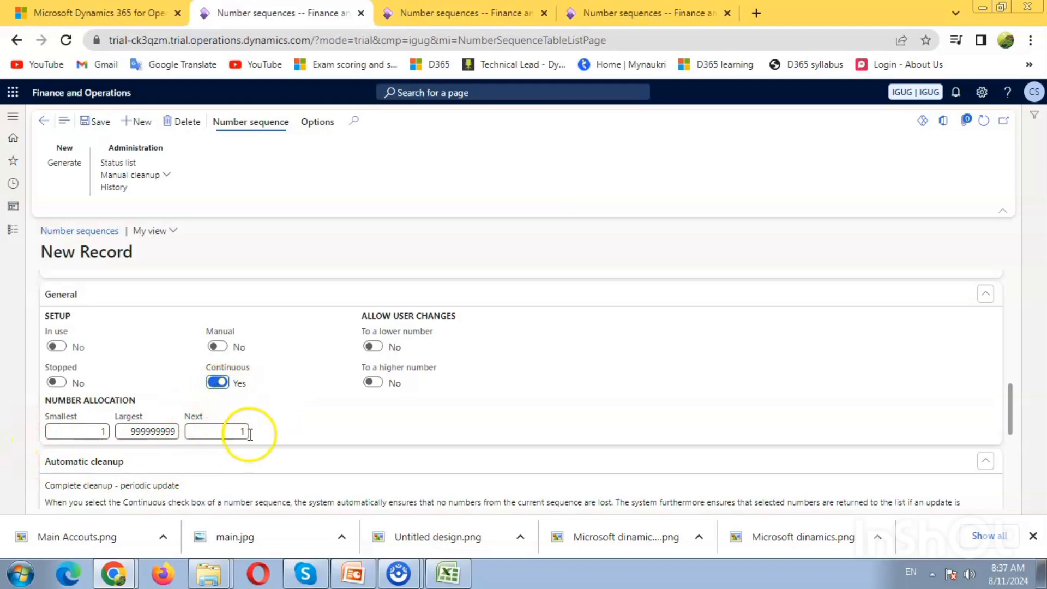
- Set the largest number in the number allocation to 999999
scroll(800, 413, down, 3)
scroll(411, 420, up, 3)
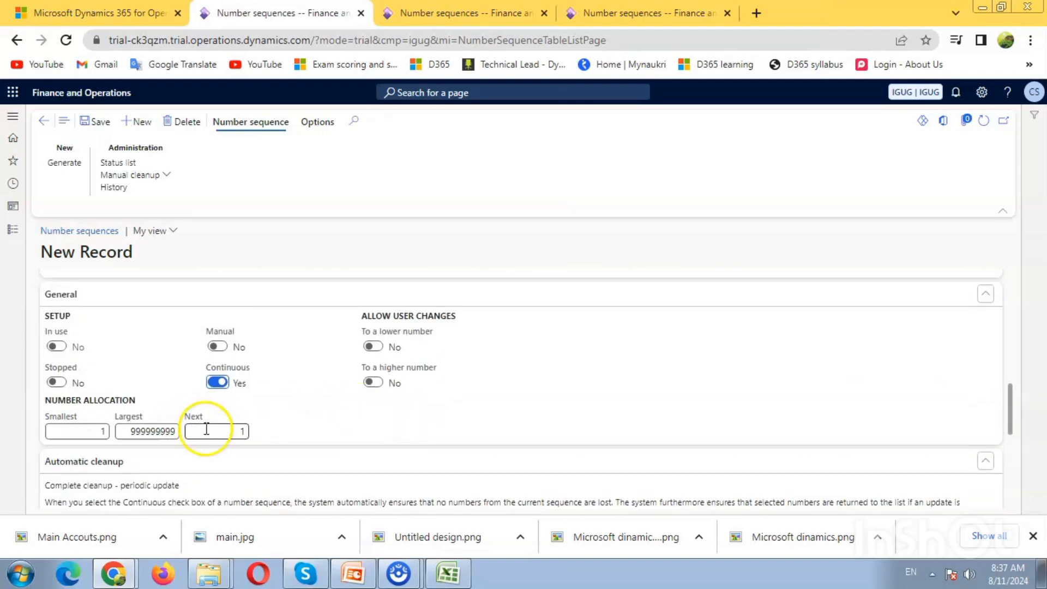
click(175, 432)
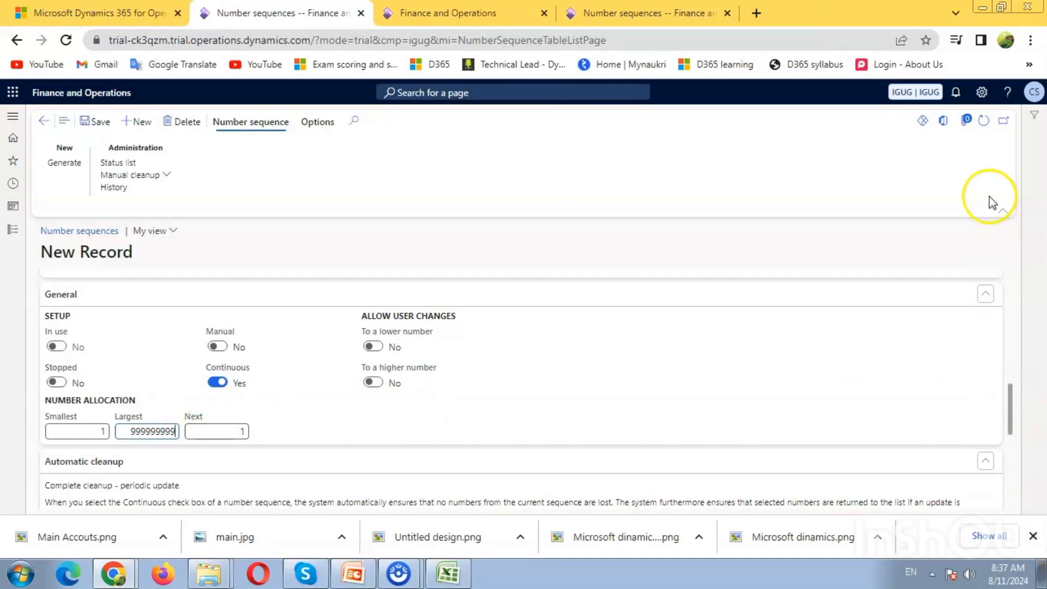
click(177, 430)
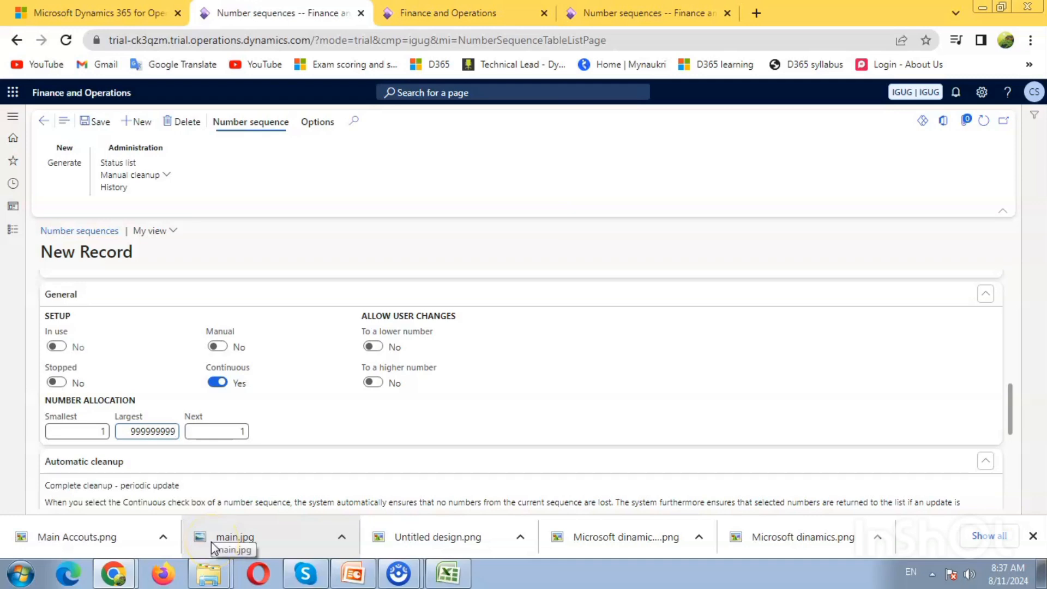
key(BackSpace)
key(BackSpace)
key(BackSpace)
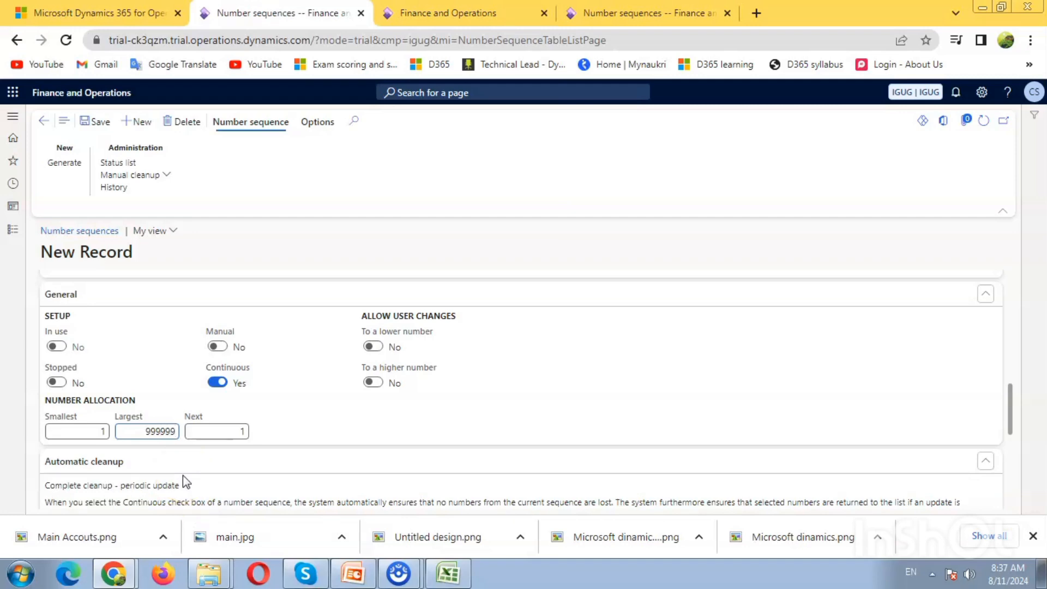
click(383, 473)
- Compare the alphanumeric segment's length with the digits of the largest number in the allocation
scroll(384, 464, up, 5)
click(423, 371)
click(222, 358)
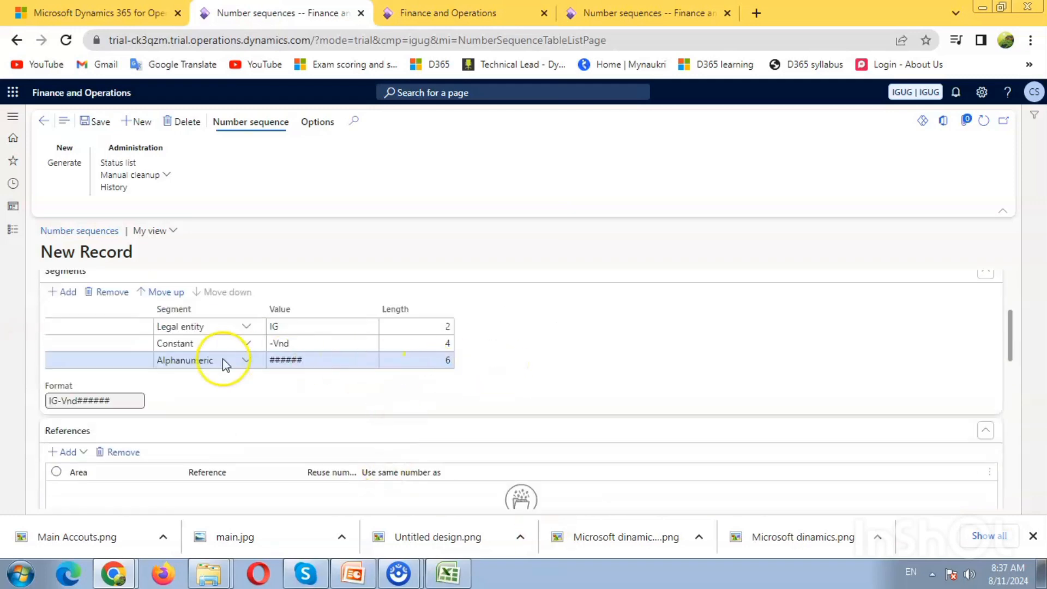
scroll(436, 387, down, 5)
click(164, 431)
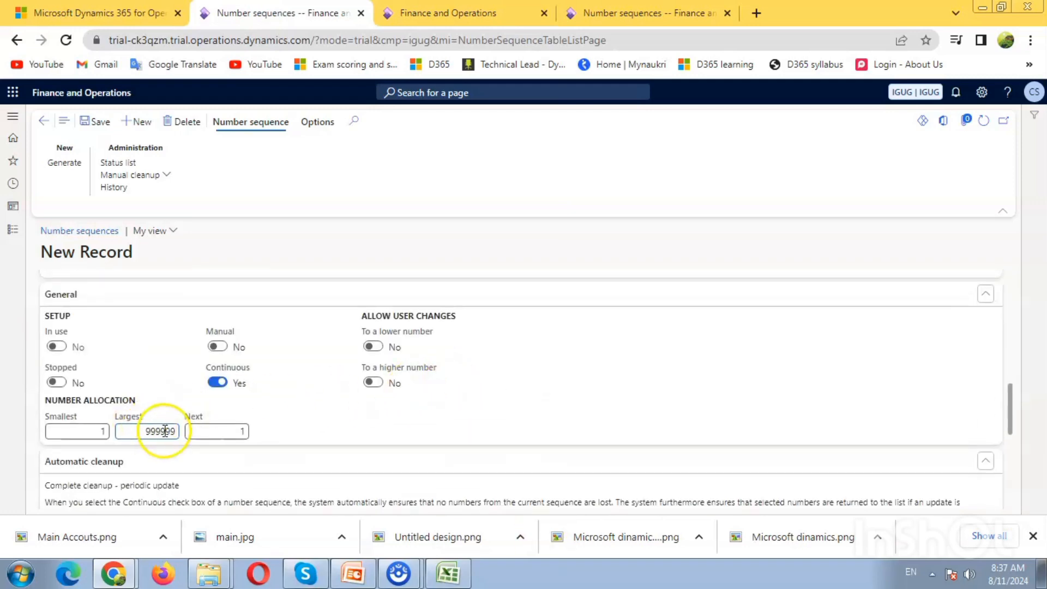
click(150, 433)
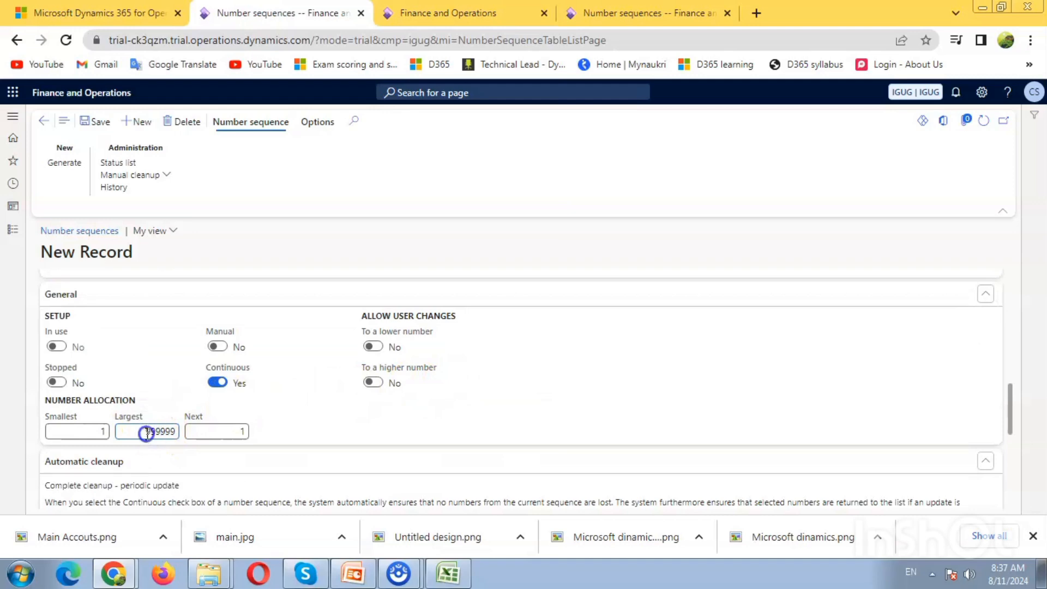
double_click(146, 433)
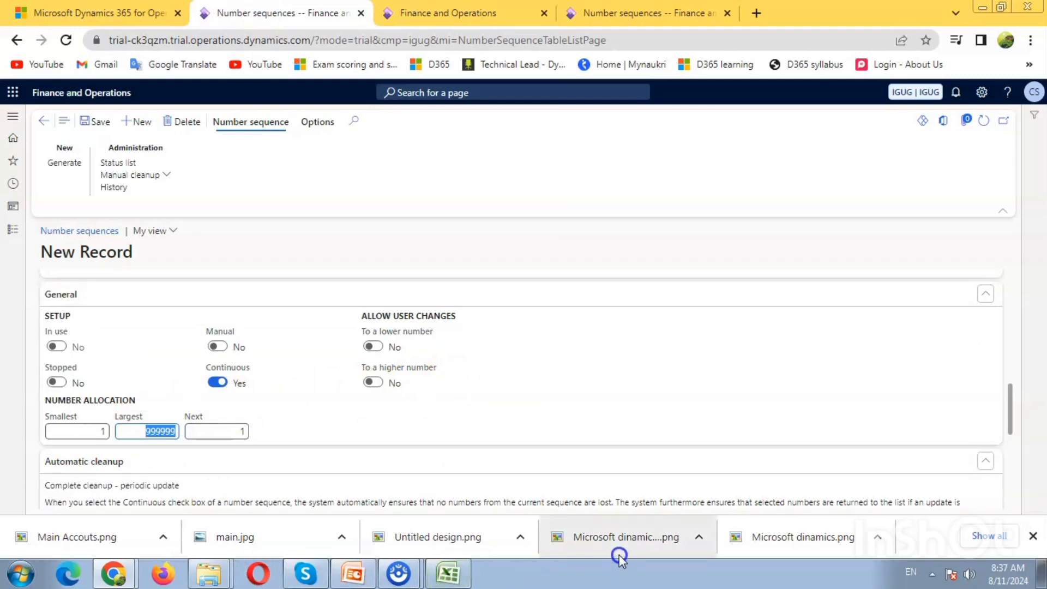
- Recheck the length of the alphanumeric segment and save the new vendor number sequence
scroll(615, 409, up, 6)
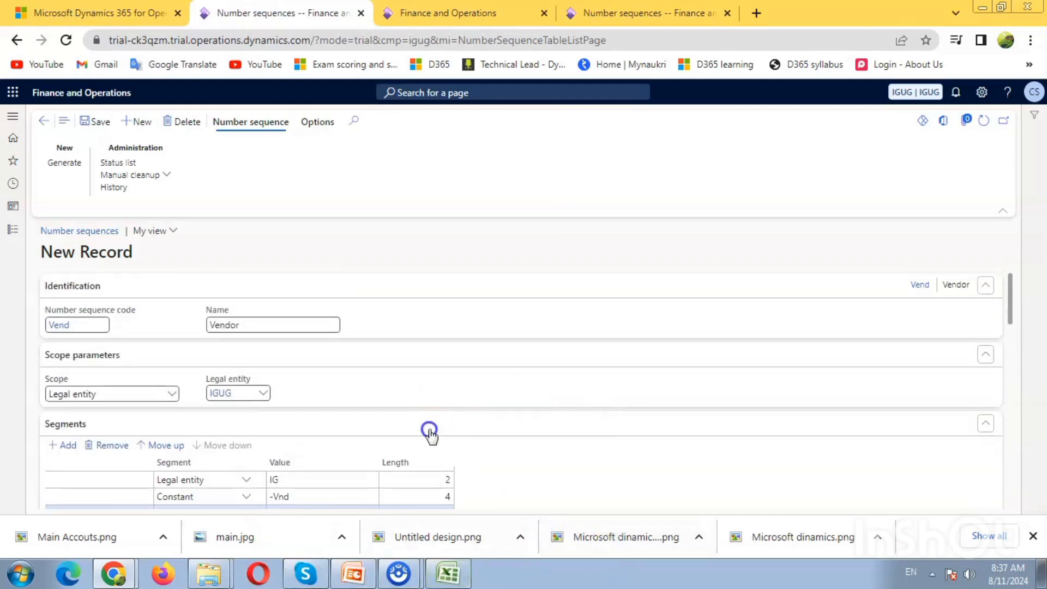
scroll(429, 433, down, 3)
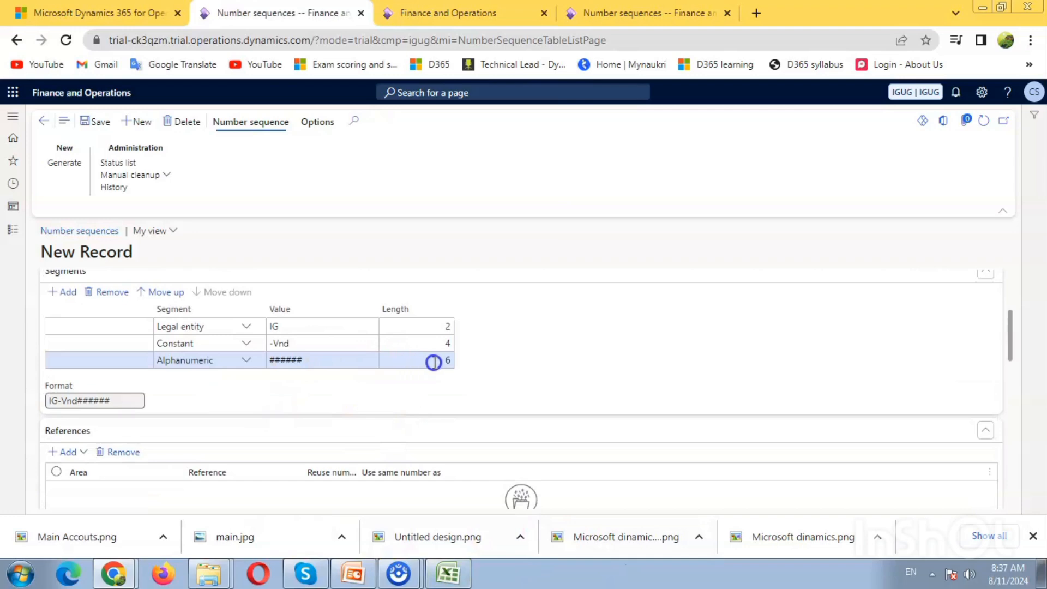
click(433, 362)
scroll(693, 358, up, 3)
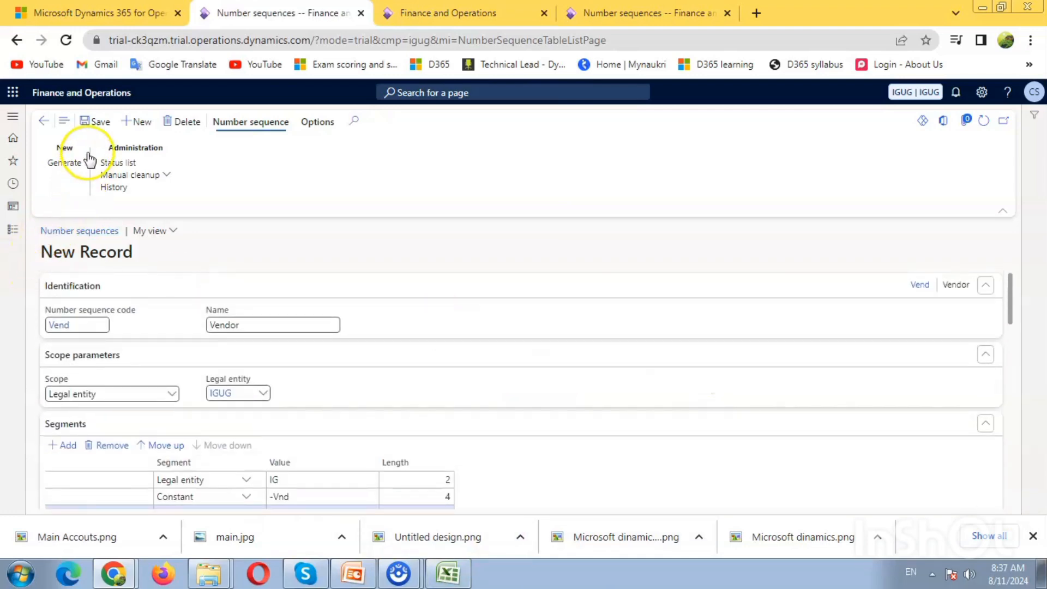
click(95, 121)
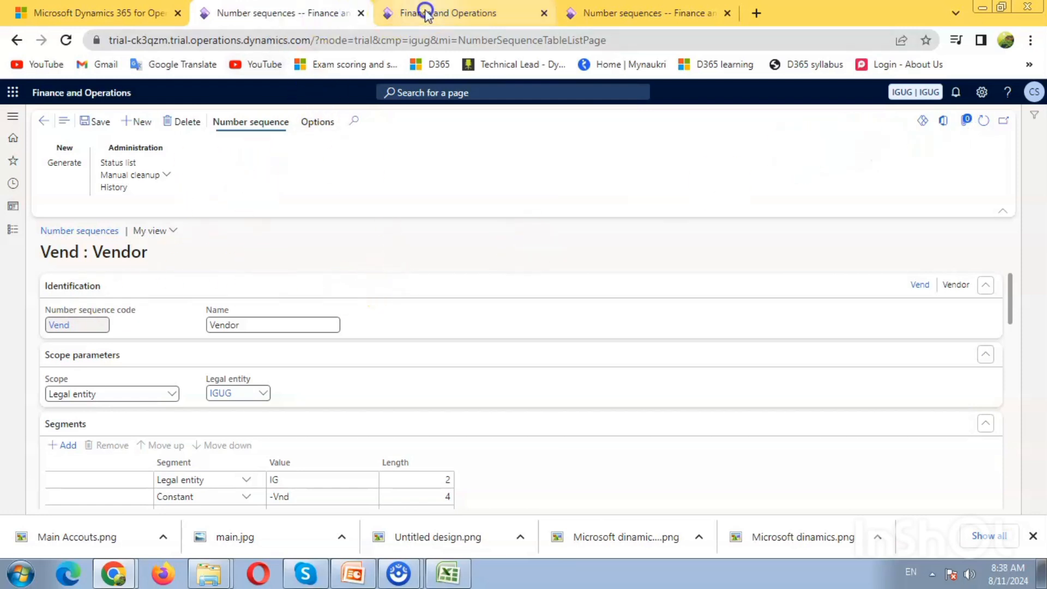
- Copy the Vend number sequence code and start a new session in the expired Finance and Operations browser tab
drag(80, 326, 33, 328)
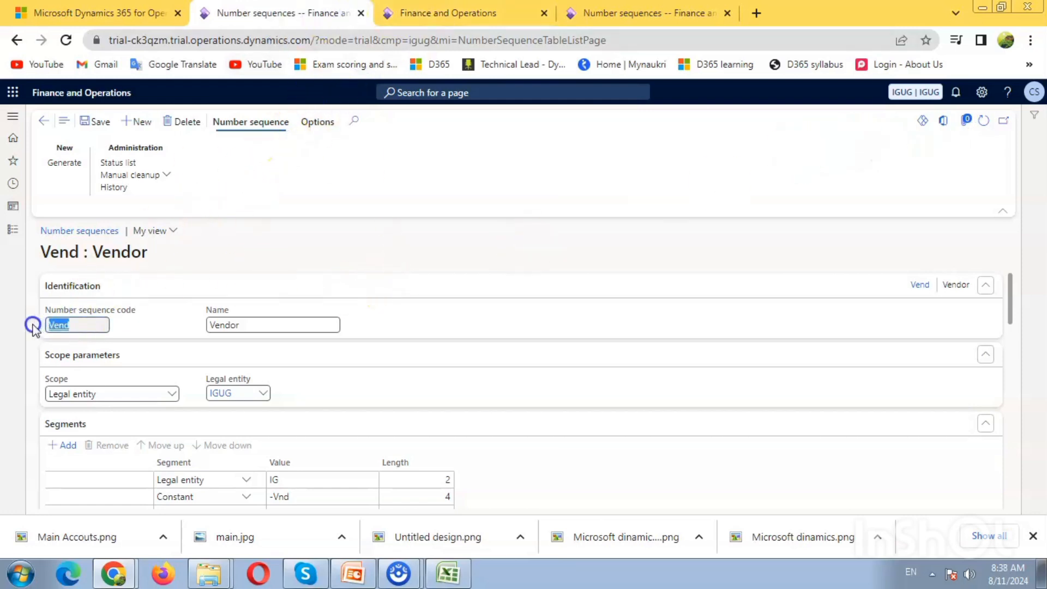
right_click(53, 331)
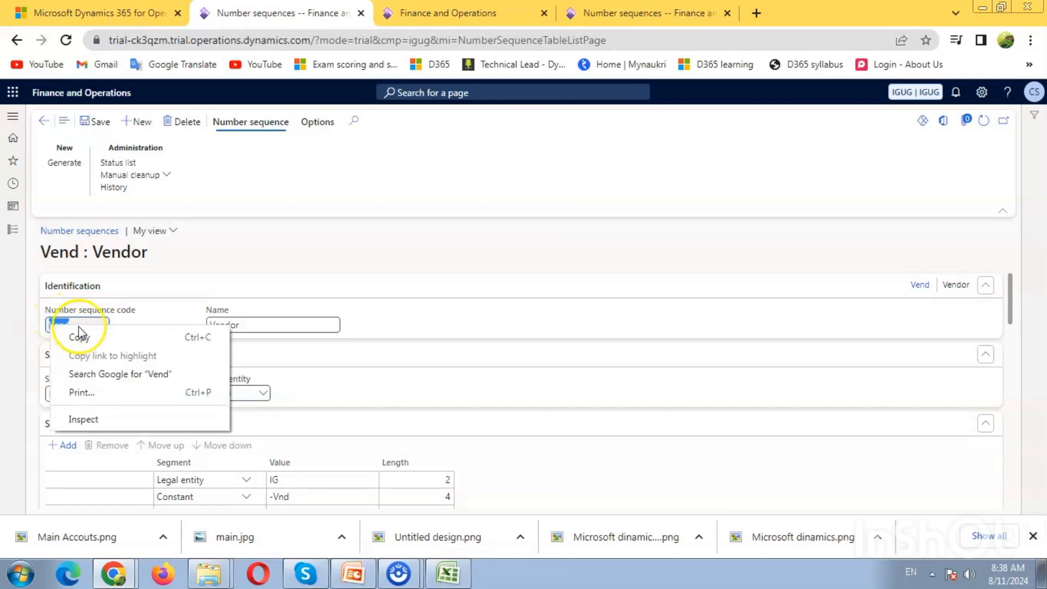
click(67, 336)
click(485, 17)
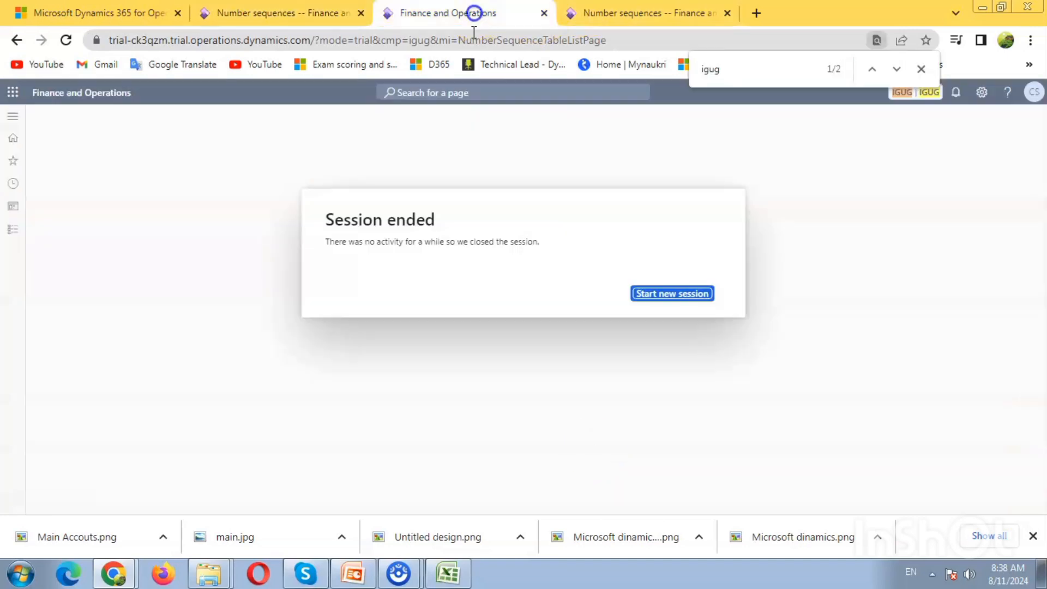
click(670, 297)
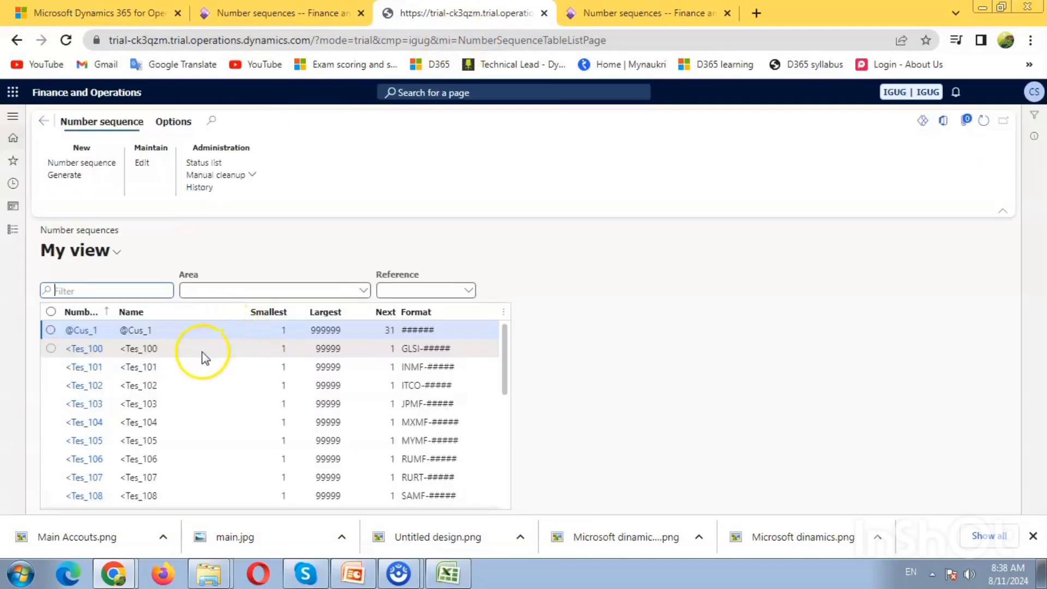
- Open the number sequences section of the Accounts payable parameters from the Accounts payable module's setup
click(16, 235)
click(62, 252)
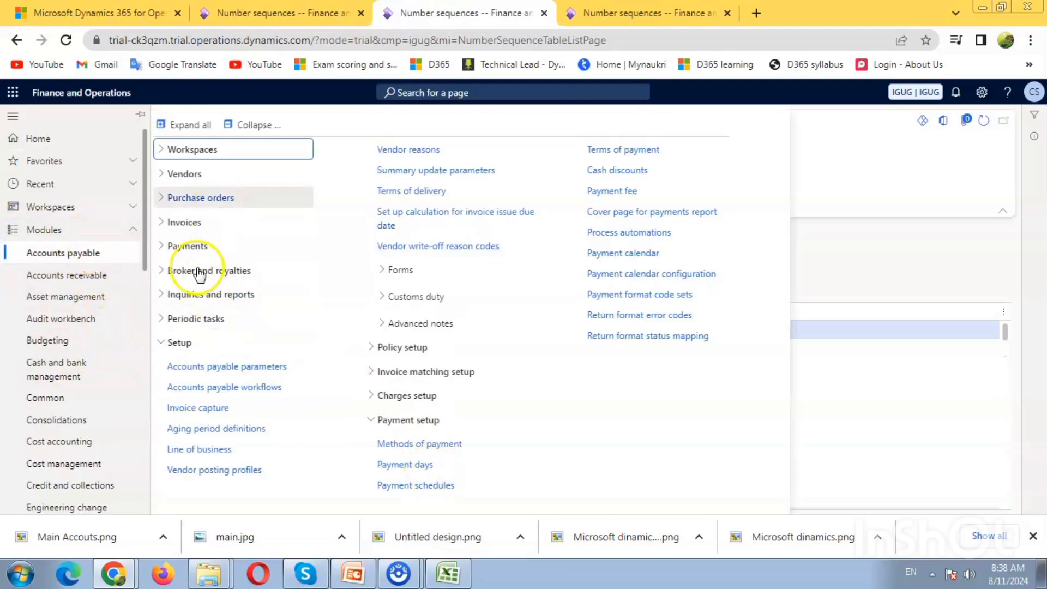
click(275, 121)
click(186, 343)
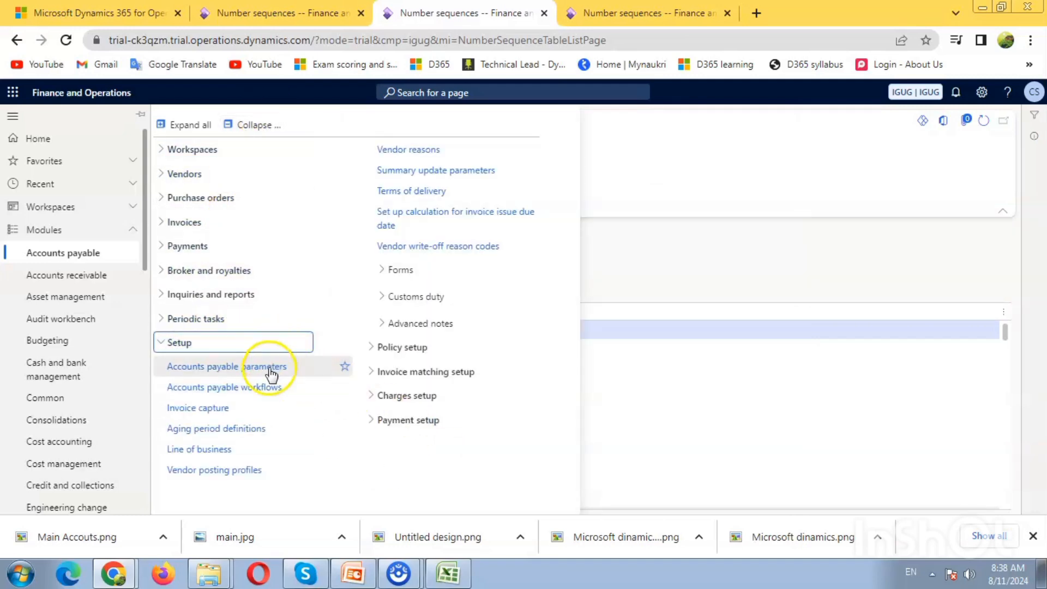
click(271, 375)
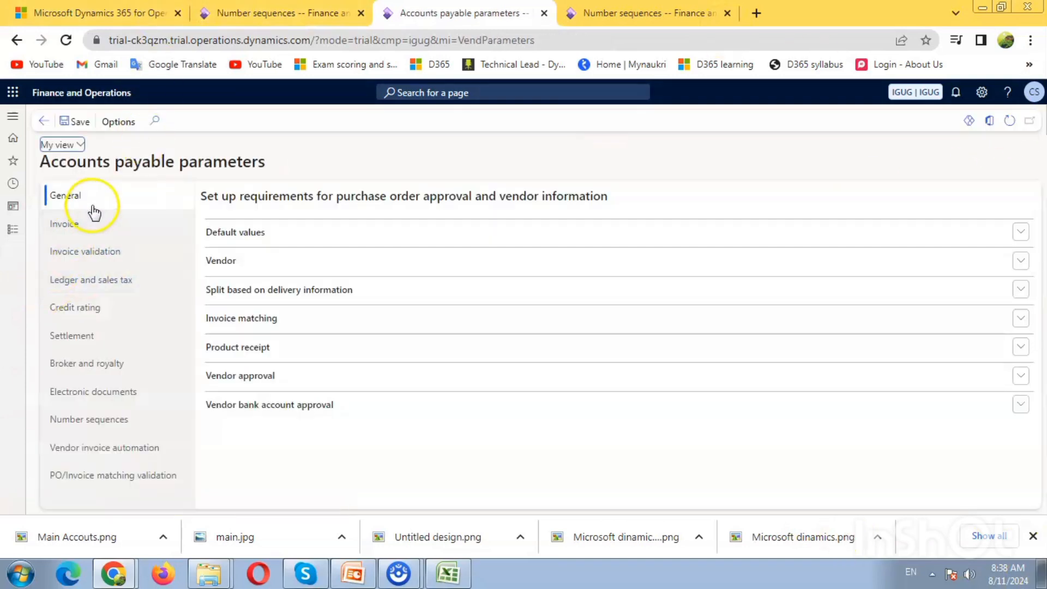
click(93, 420)
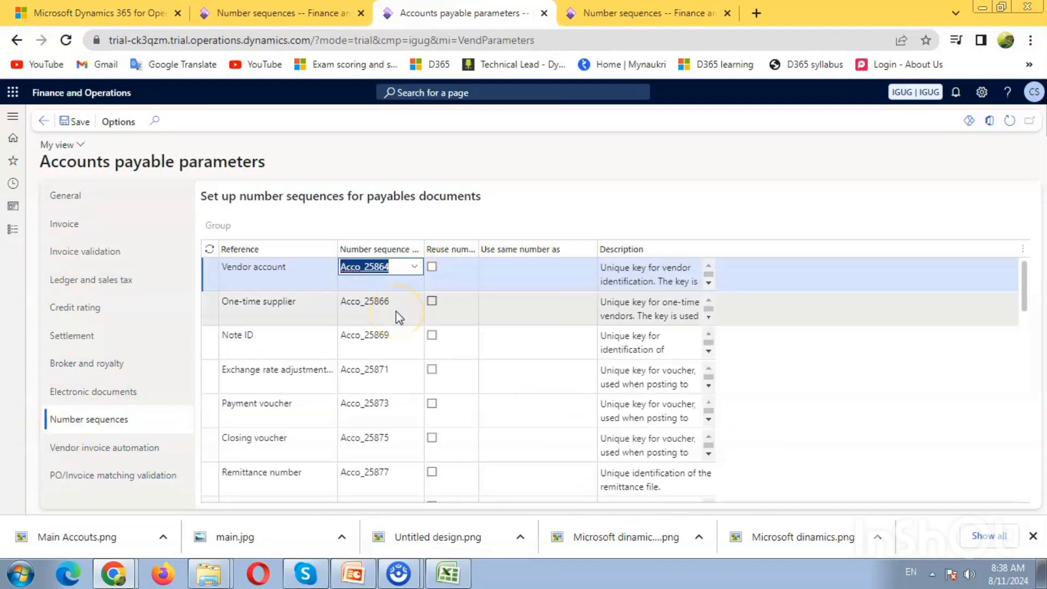
- Look up number sequence codes starting with Vend for the Vendor account reference and set its code to Vend_140
text(Vende)
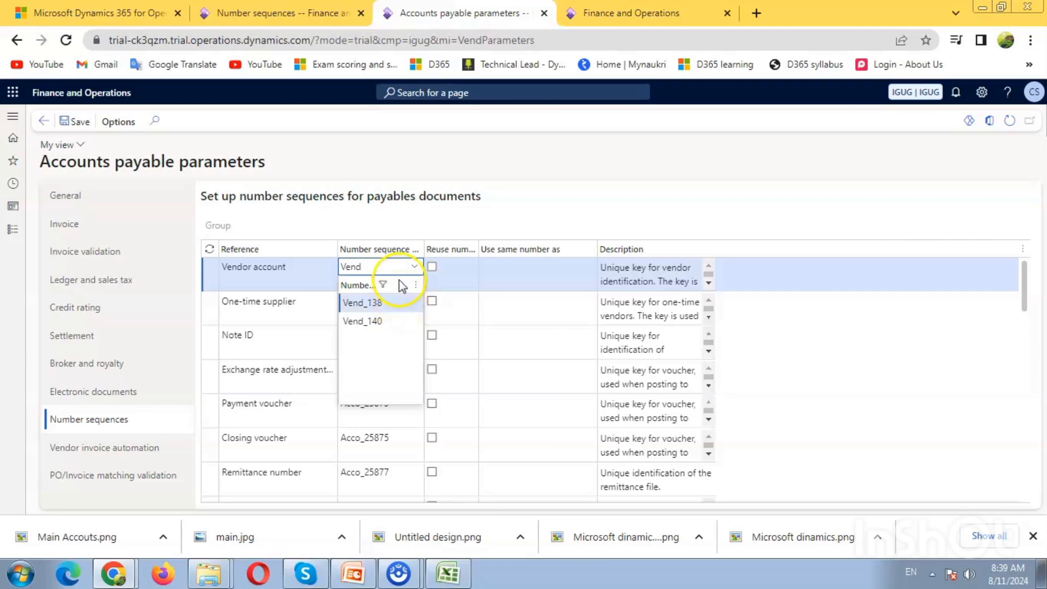
click(375, 265)
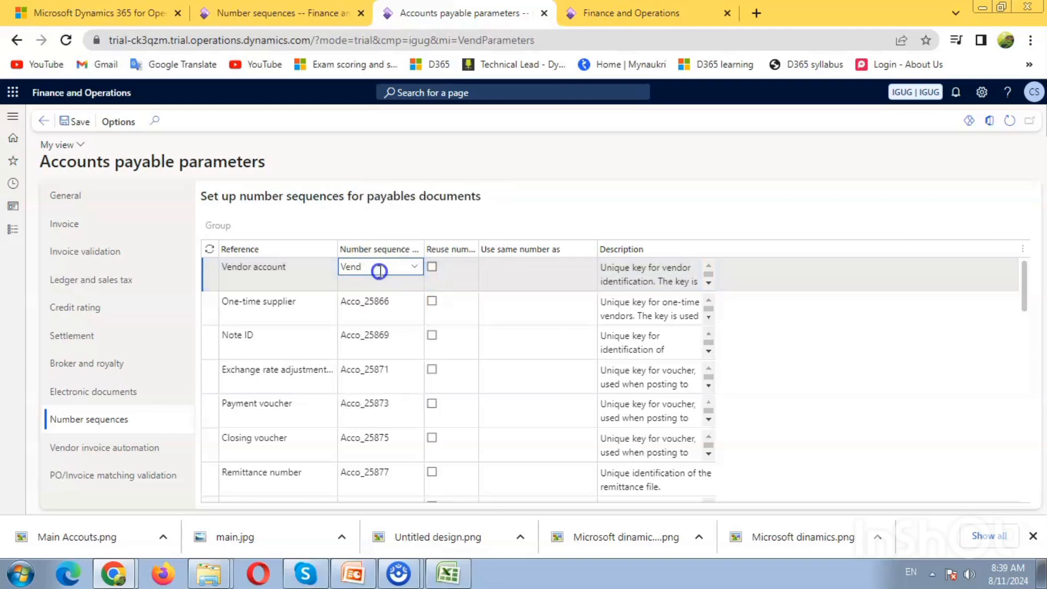
mouse_move(379, 271)
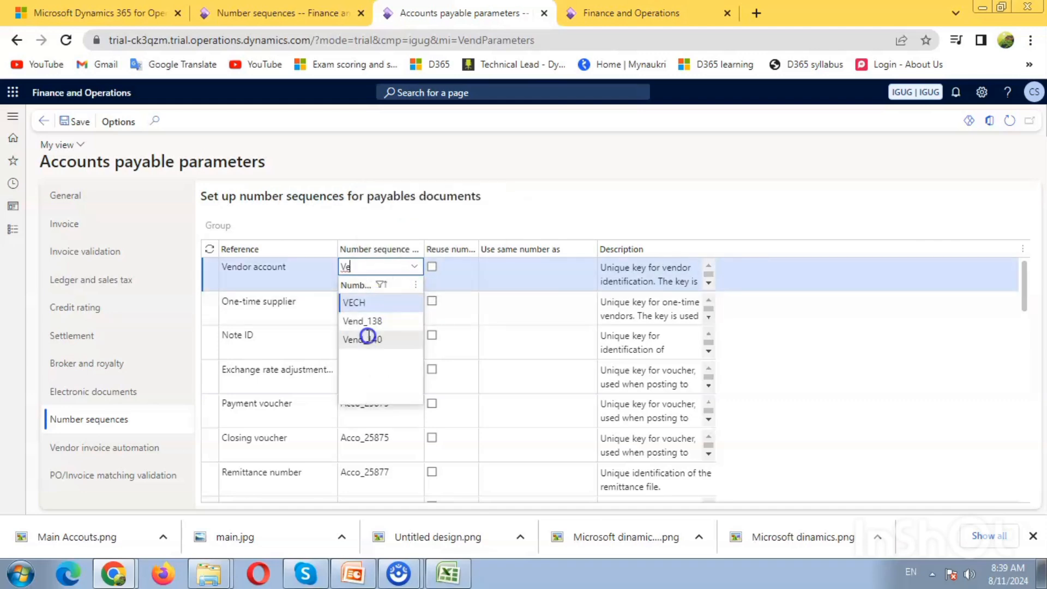
click(377, 340)
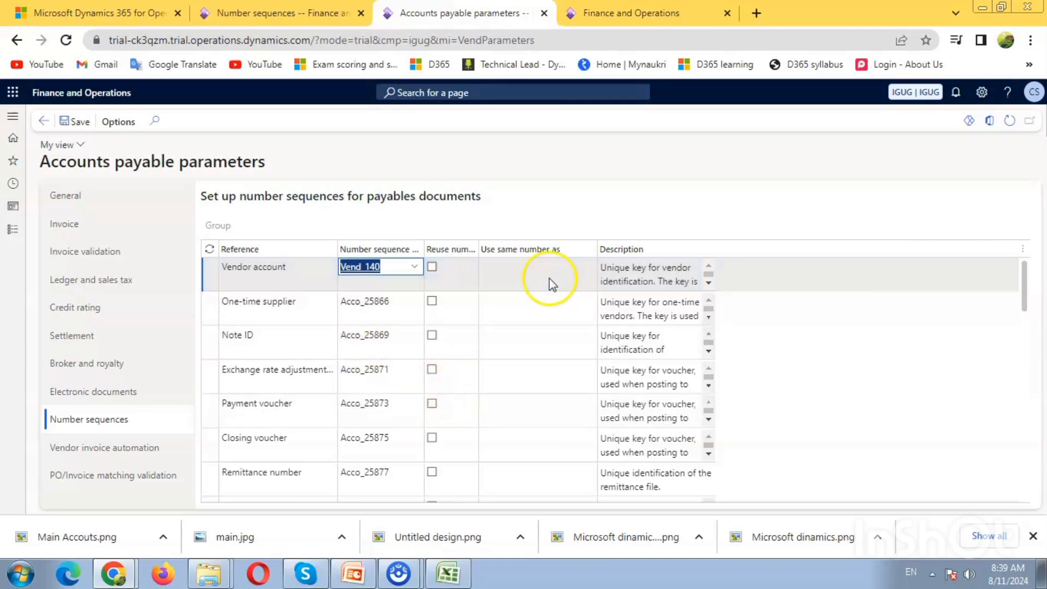
click(518, 274)
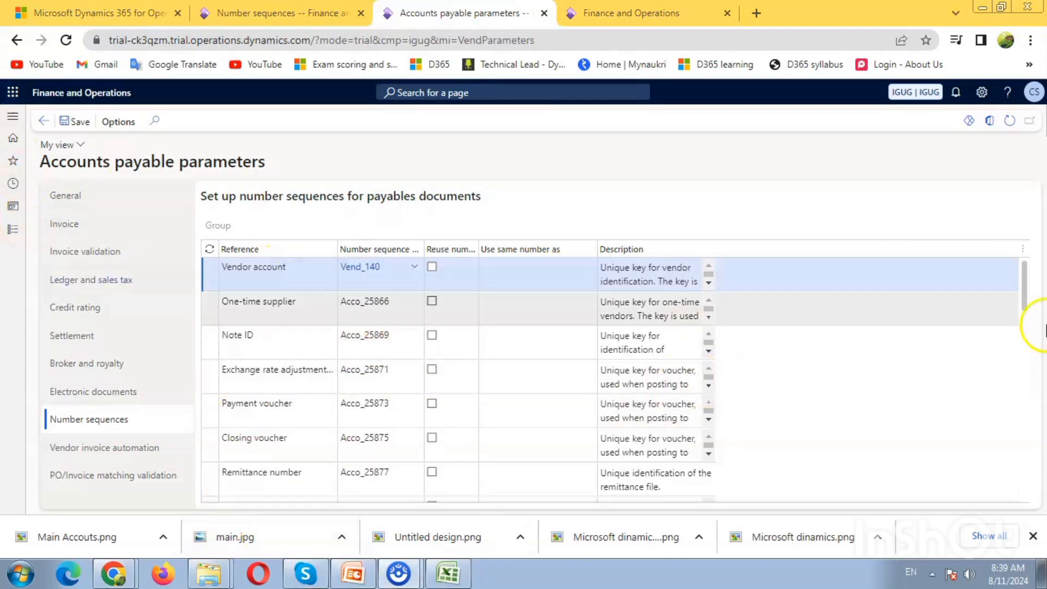